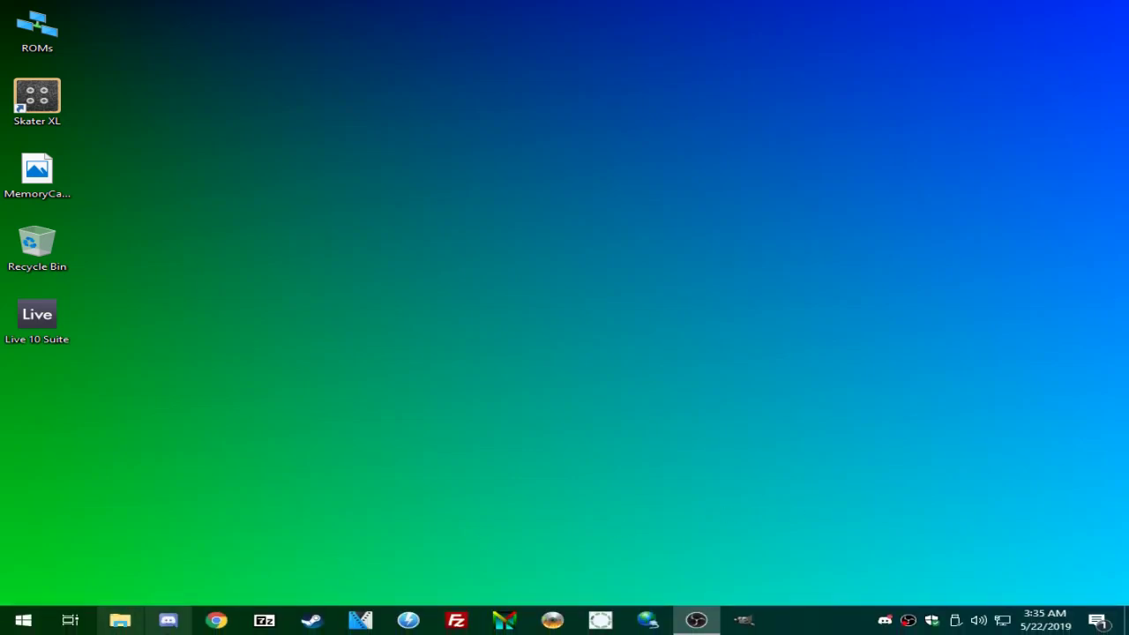
Step: Go to ROMs > ARCADE online > MAME32++ .119 and launch the MAME32++ .119 emulator
{"action": "double_click", "coordinate": [21, 42]}
{"action": "double_click", "coordinate": [408, 251]}
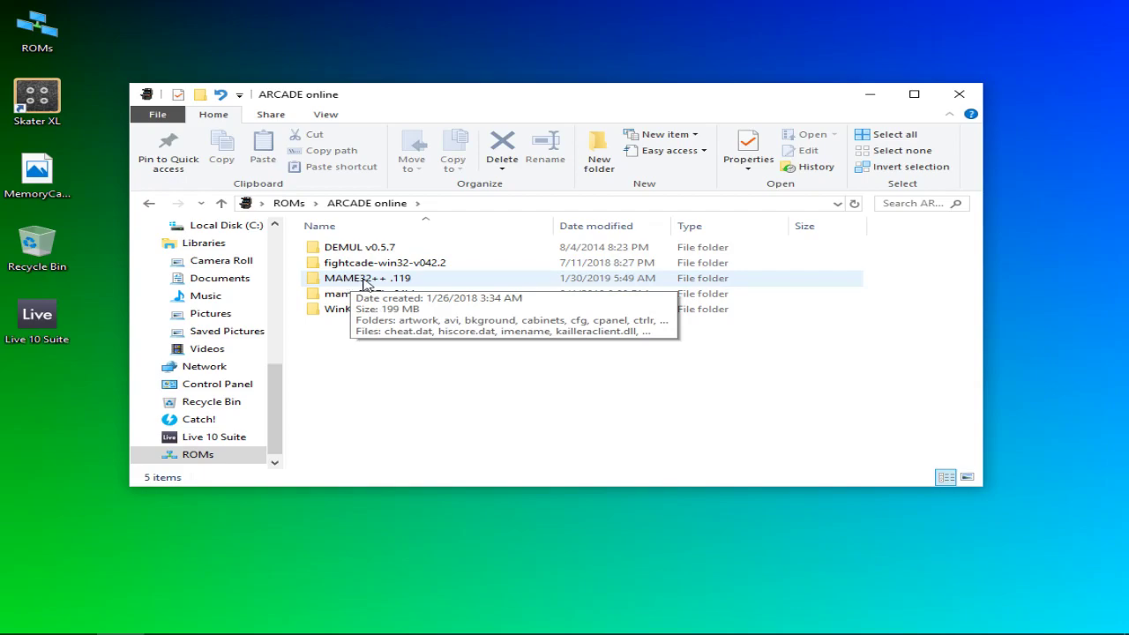
{"action": "double_click", "coordinate": [364, 280]}
{"action": "left_click_drag", "start_coordinate": [974, 260], "coordinate": [974, 378]}
{"action": "double_click", "coordinate": [366, 460]}
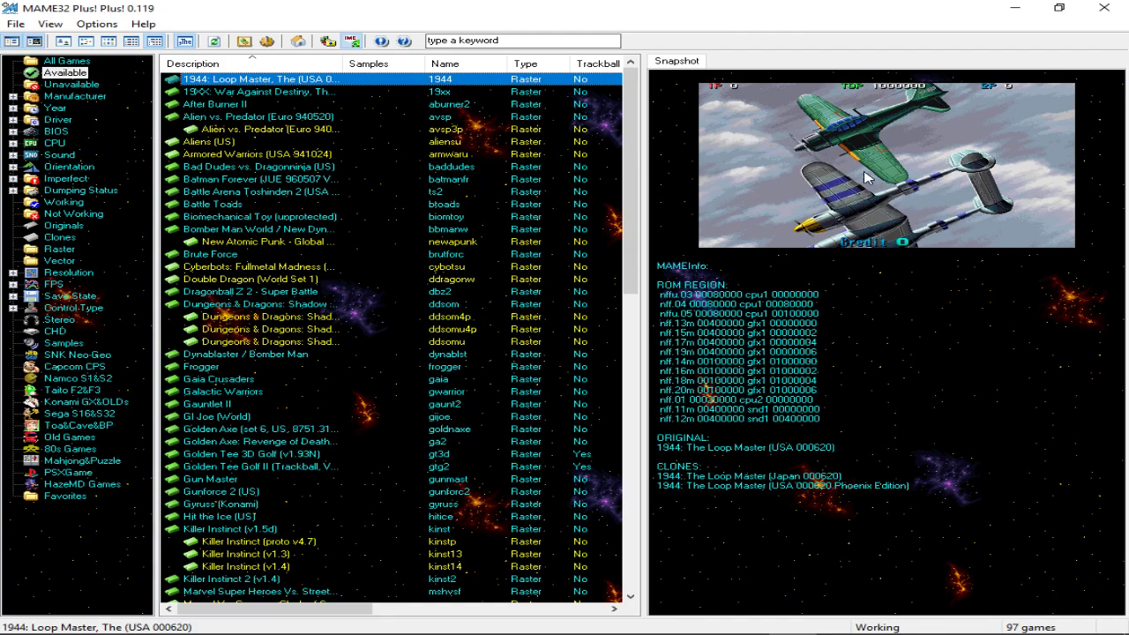
Step: Preview a Dungeons & Dragons game and Gun Master, then switch the list to All Games
{"action": "left_click", "coordinate": [238, 341]}
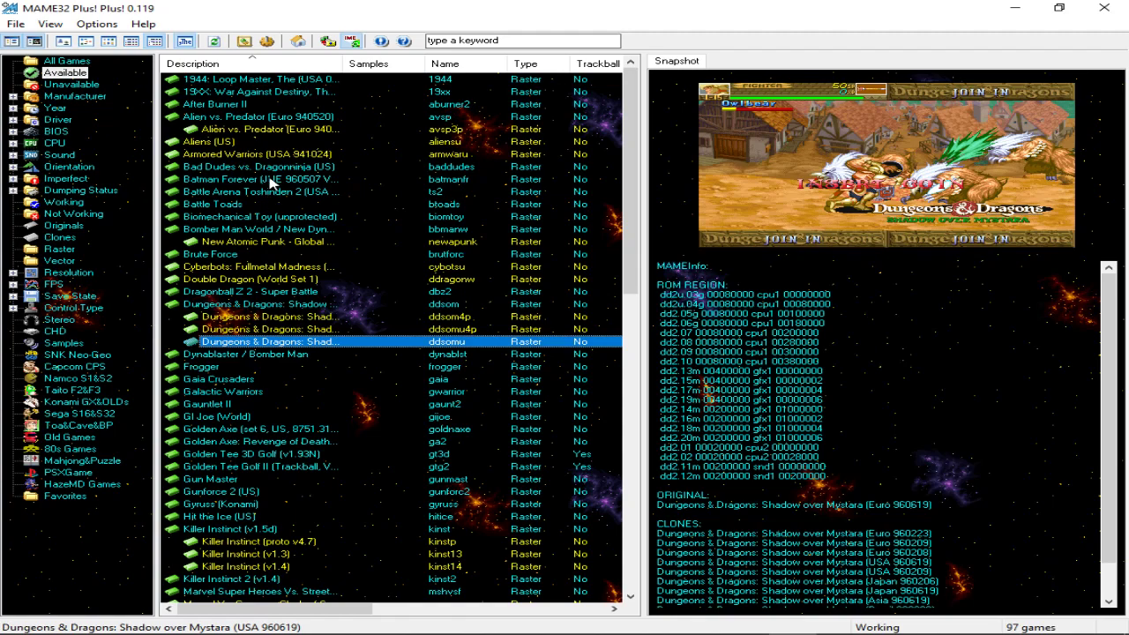
{"action": "scroll", "coordinate": [272, 183], "scroll_direction": "down", "scroll_amount": 3}
{"action": "left_click", "coordinate": [241, 368]}
{"action": "scroll", "coordinate": [216, 272], "scroll_direction": "up", "scroll_amount": 3}
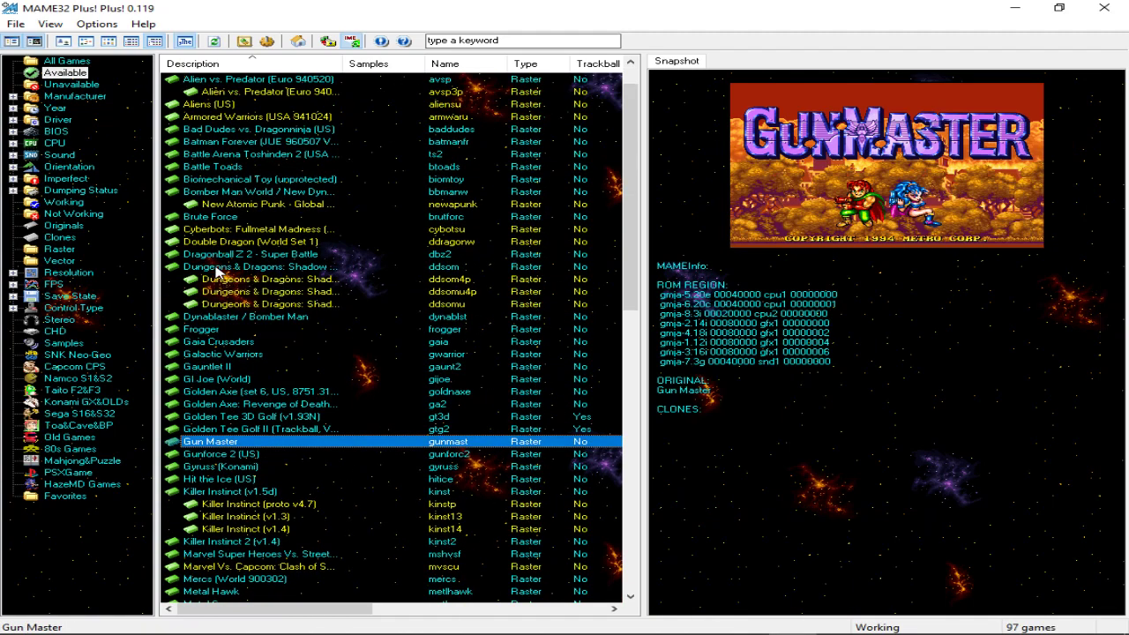
{"action": "left_click", "coordinate": [66, 62]}
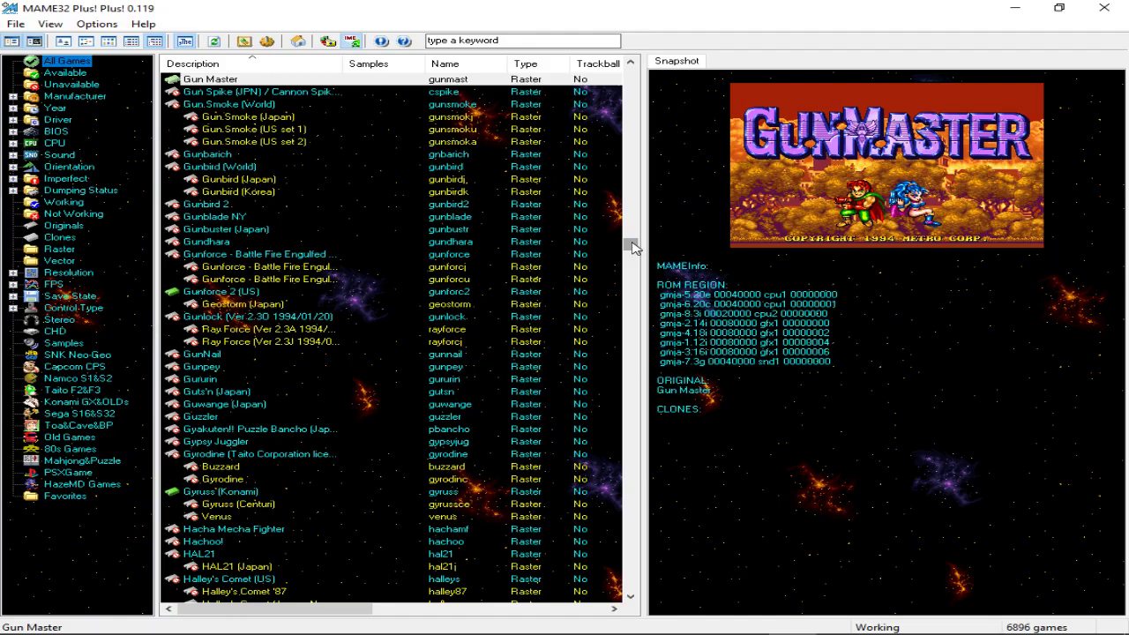
{"action": "left_click_drag", "start_coordinate": [632, 245], "coordinate": [633, 72]}
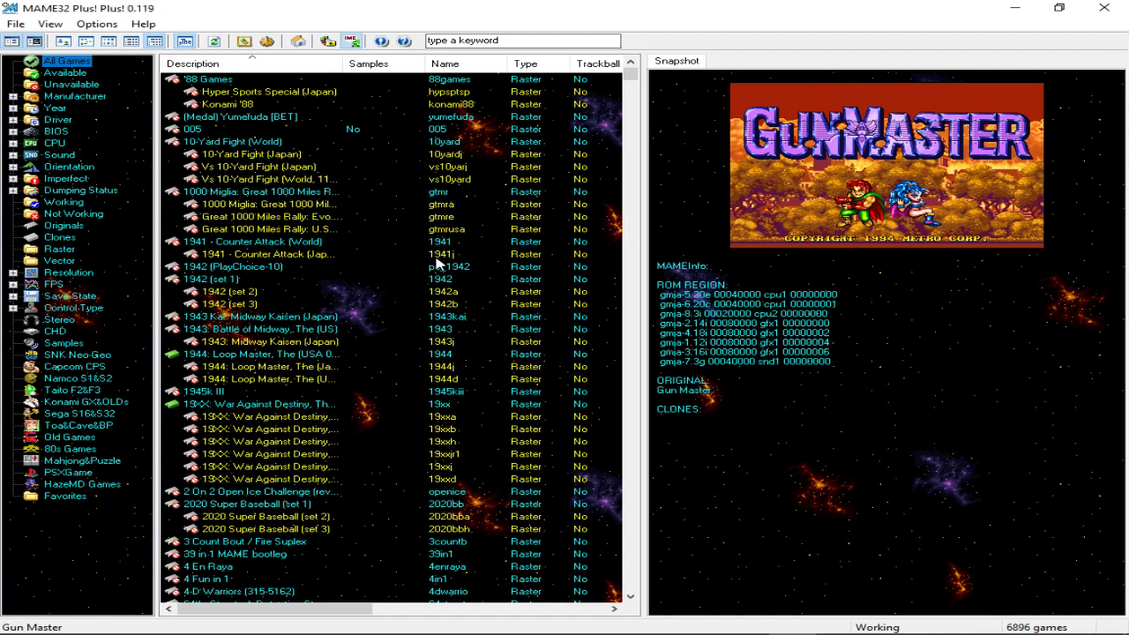
Step: Filter to the 6060 working games and select After Burner II, passing Abunai Houkago
{"action": "left_click", "coordinate": [53, 205]}
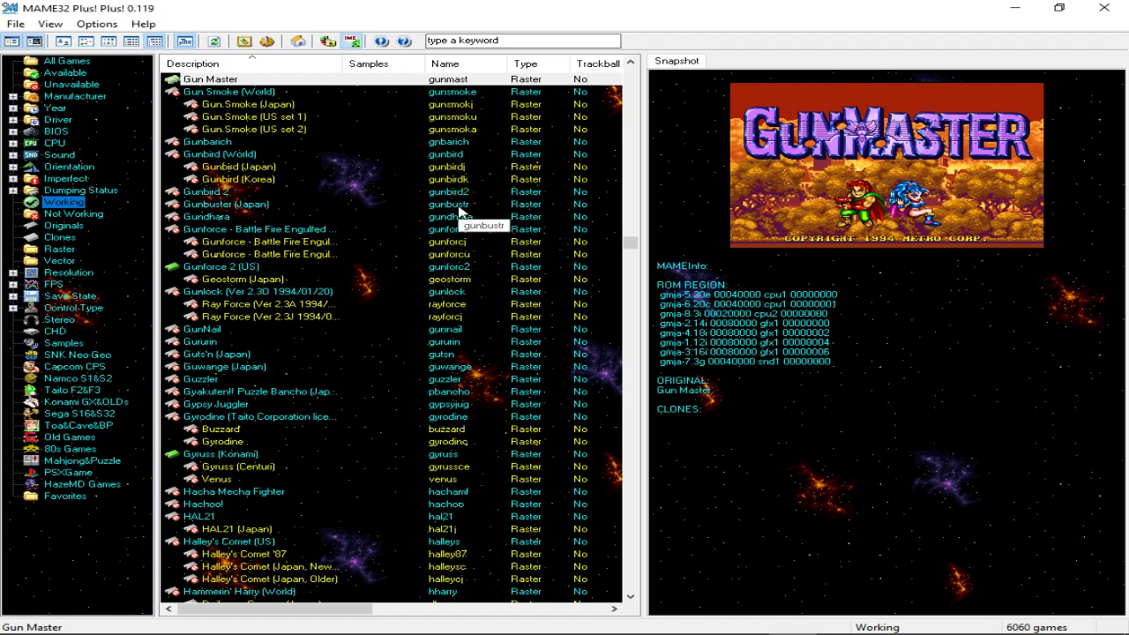
{"action": "left_click_drag", "start_coordinate": [630, 245], "coordinate": [609, 81]}
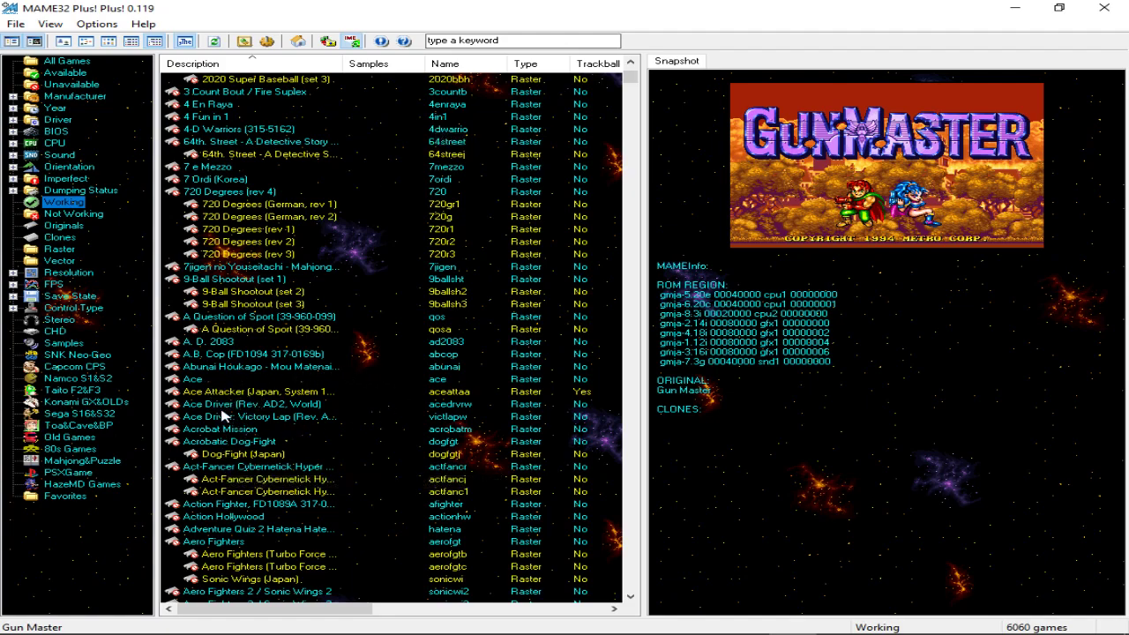
{"action": "left_click", "coordinate": [225, 366]}
{"action": "scroll", "coordinate": [224, 369], "scroll_direction": "down", "scroll_amount": 2}
{"action": "scroll", "coordinate": [225, 371], "scroll_direction": "down", "scroll_amount": 1}
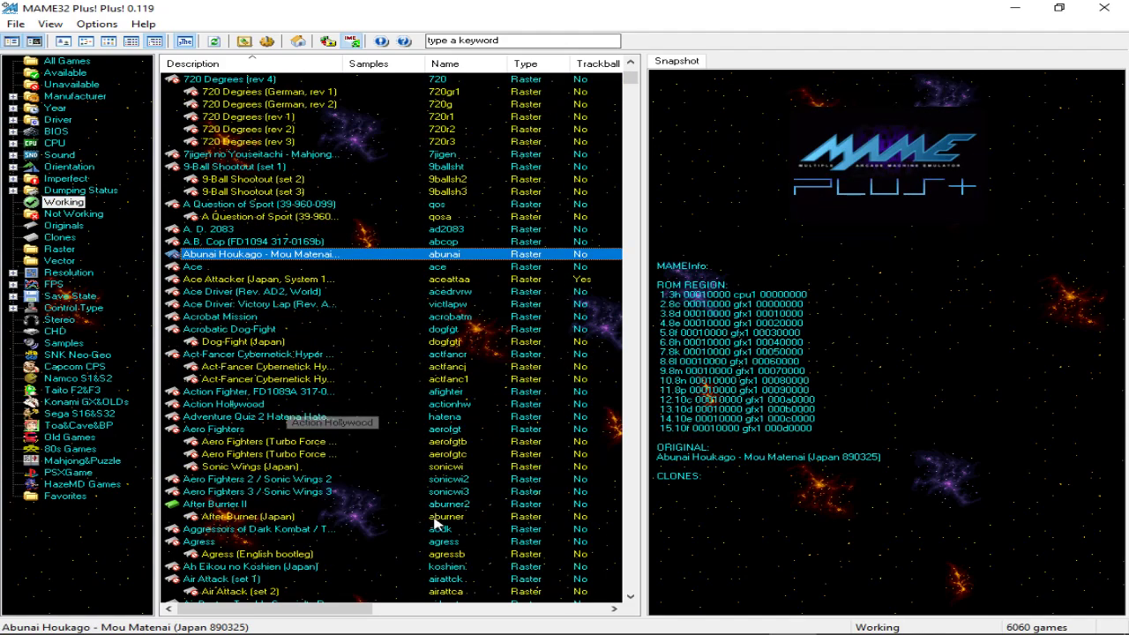
{"action": "left_click", "coordinate": [448, 506]}
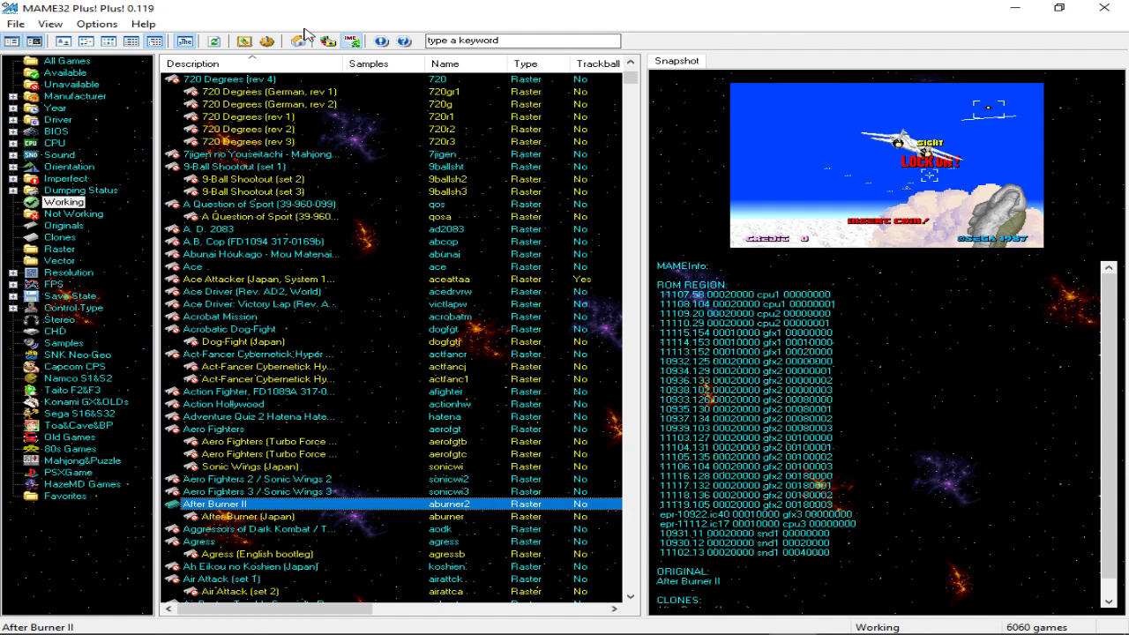
{"action": "left_click", "coordinate": [90, 23]}
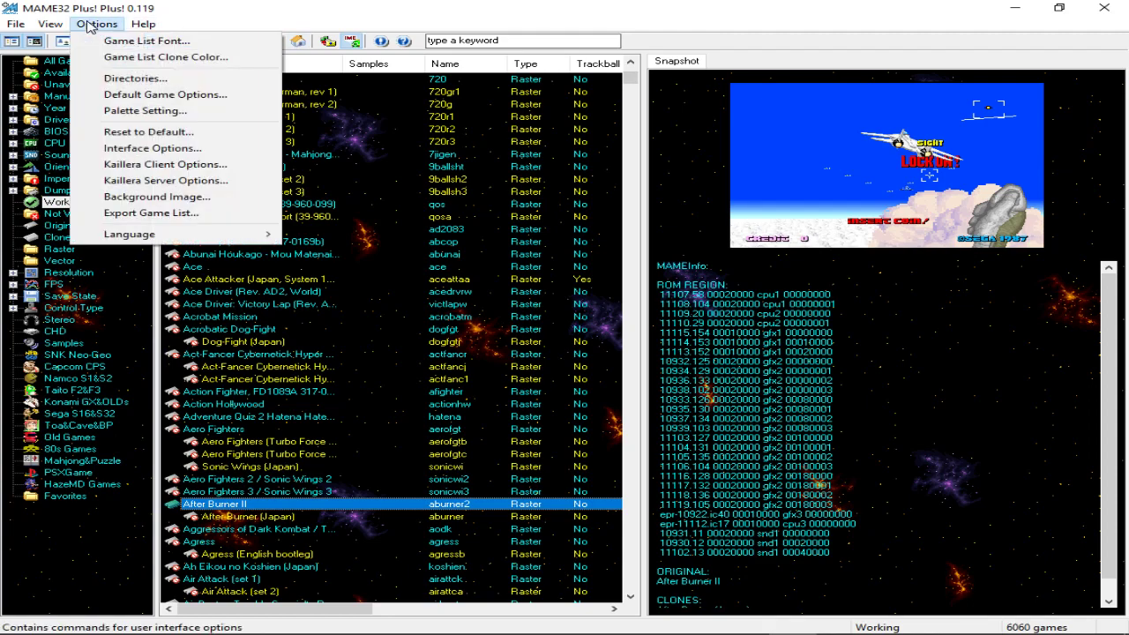
{"action": "left_click", "coordinate": [133, 79]}
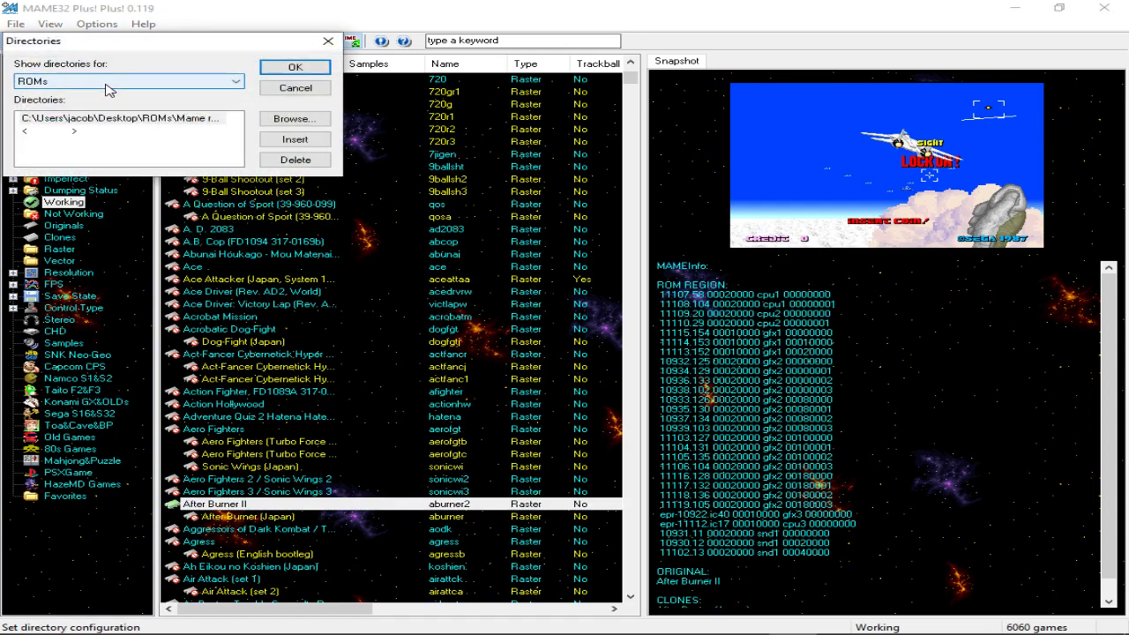
{"action": "left_click", "coordinate": [212, 83]}
{"action": "left_click", "coordinate": [222, 83]}
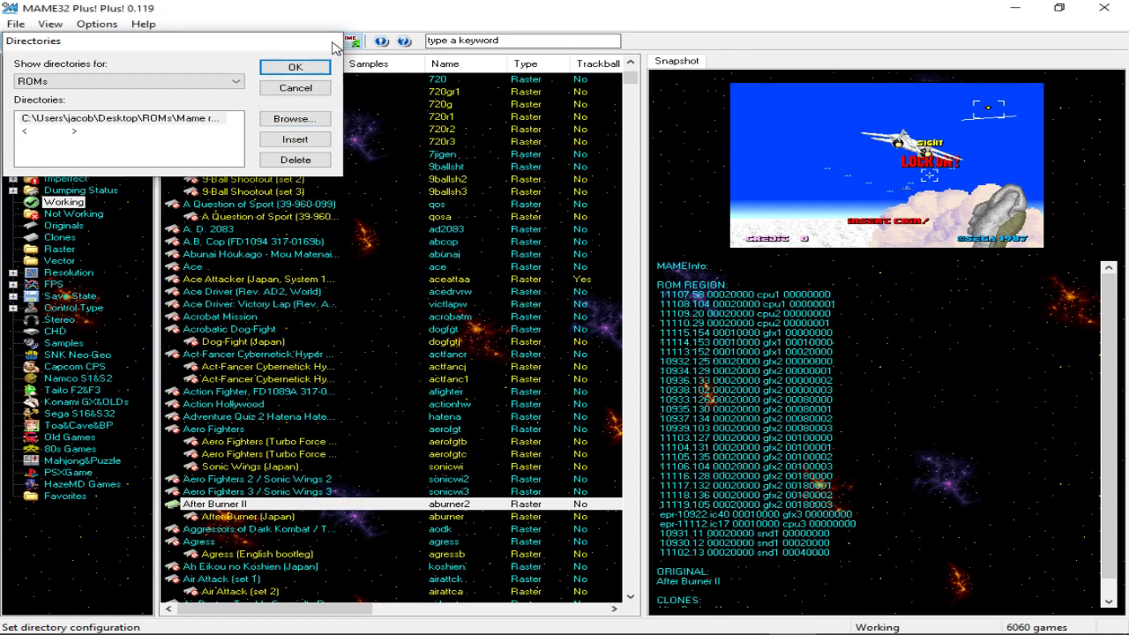
{"action": "left_click", "coordinate": [328, 43]}
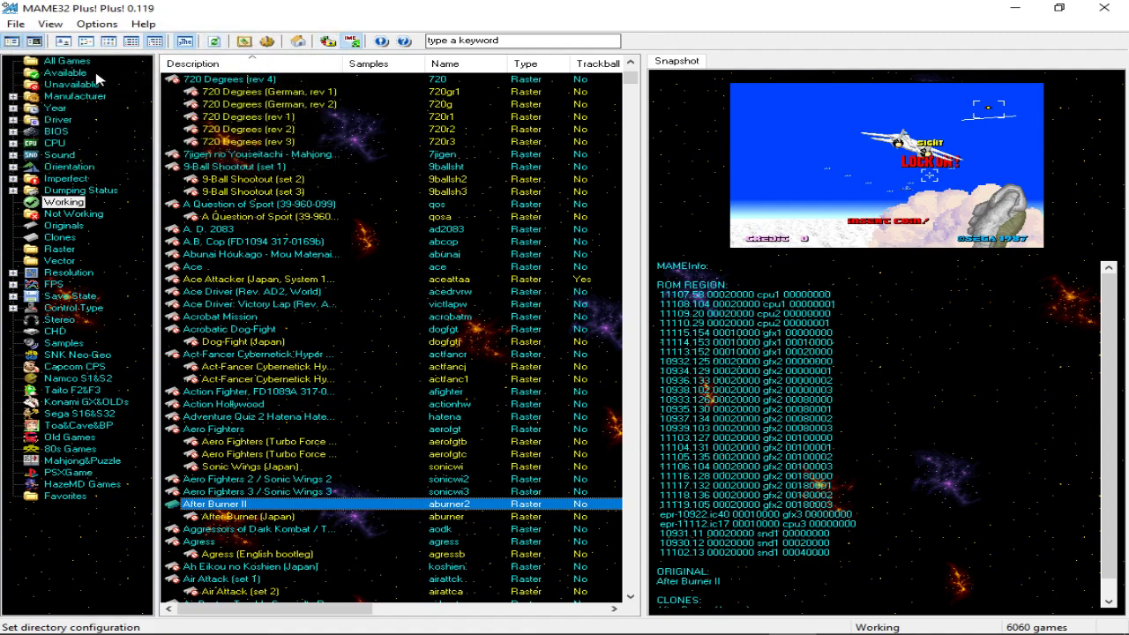
Step: Filter the list to the Available games and refresh the ROM scan
{"action": "left_click", "coordinate": [63, 73]}
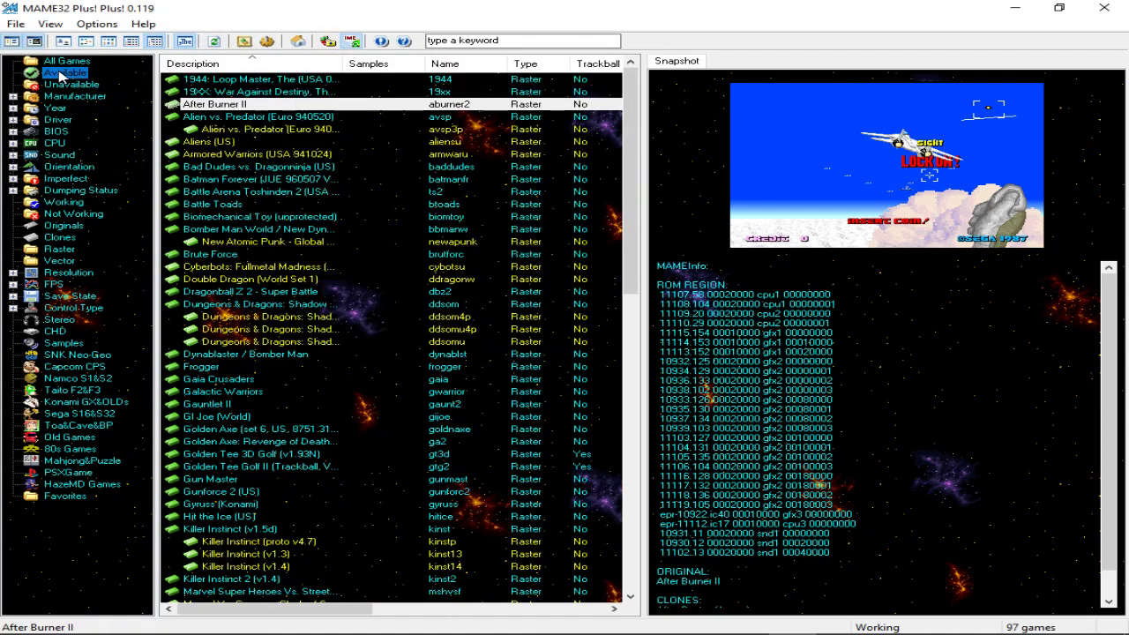
{"action": "left_click", "coordinate": [216, 44]}
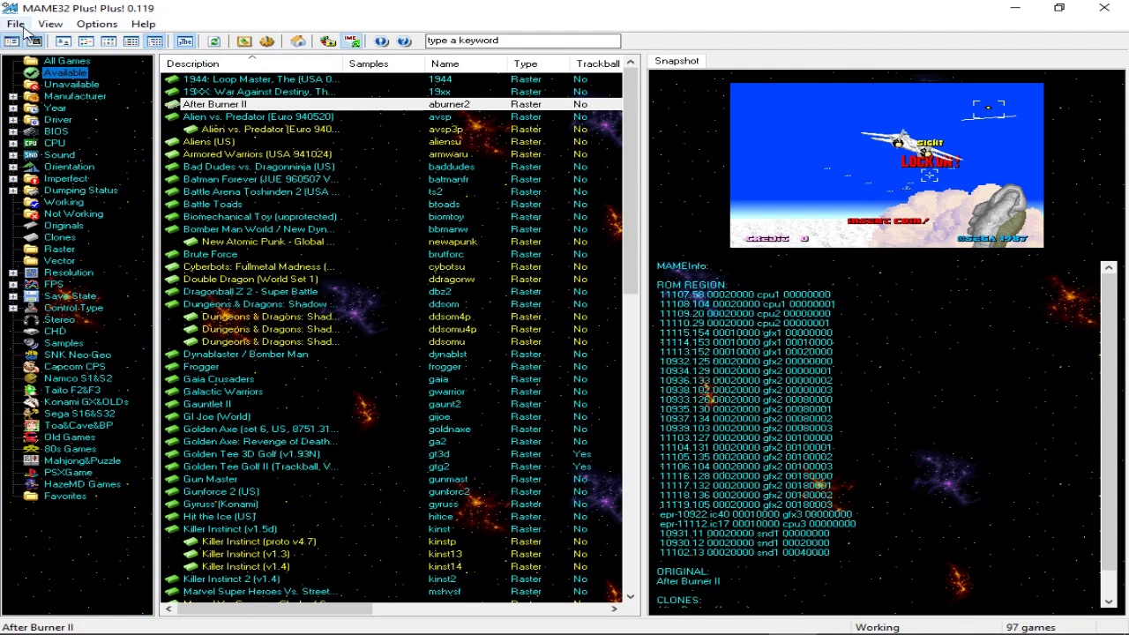
{"action": "left_click", "coordinate": [266, 42]}
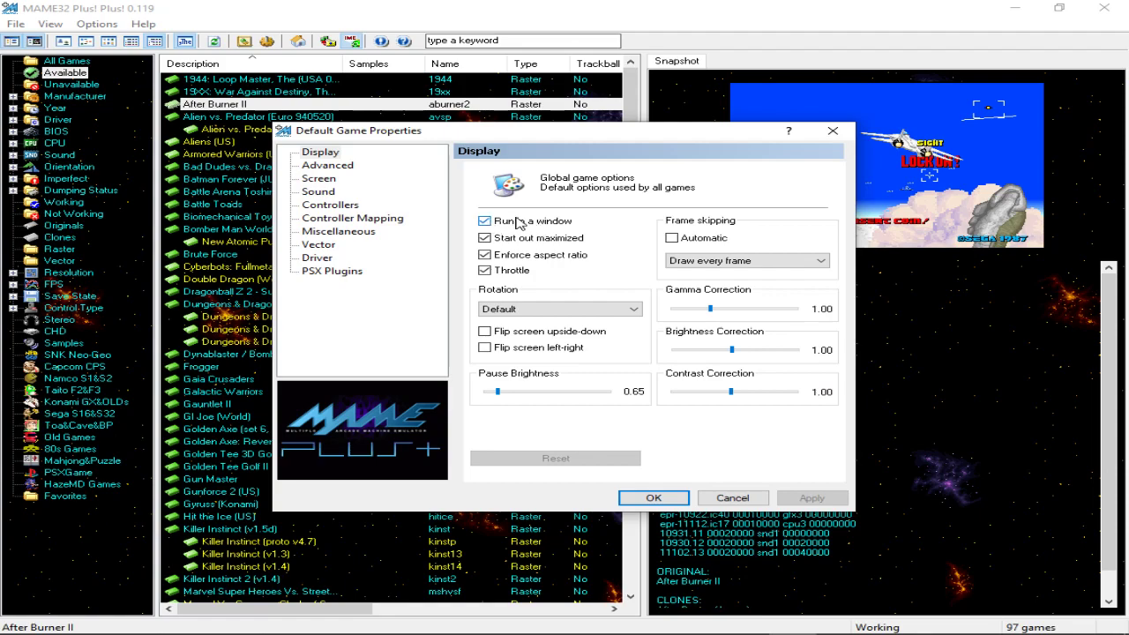
{"action": "left_click", "coordinate": [485, 223]}
{"action": "left_click", "coordinate": [485, 222]}
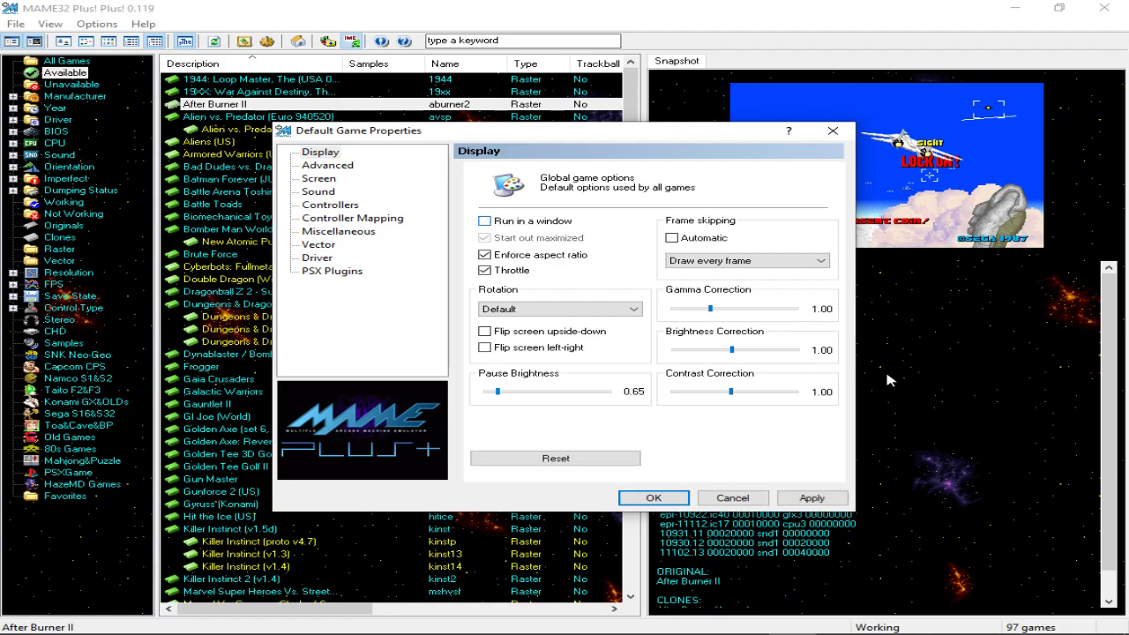
{"action": "left_click", "coordinate": [485, 222]}
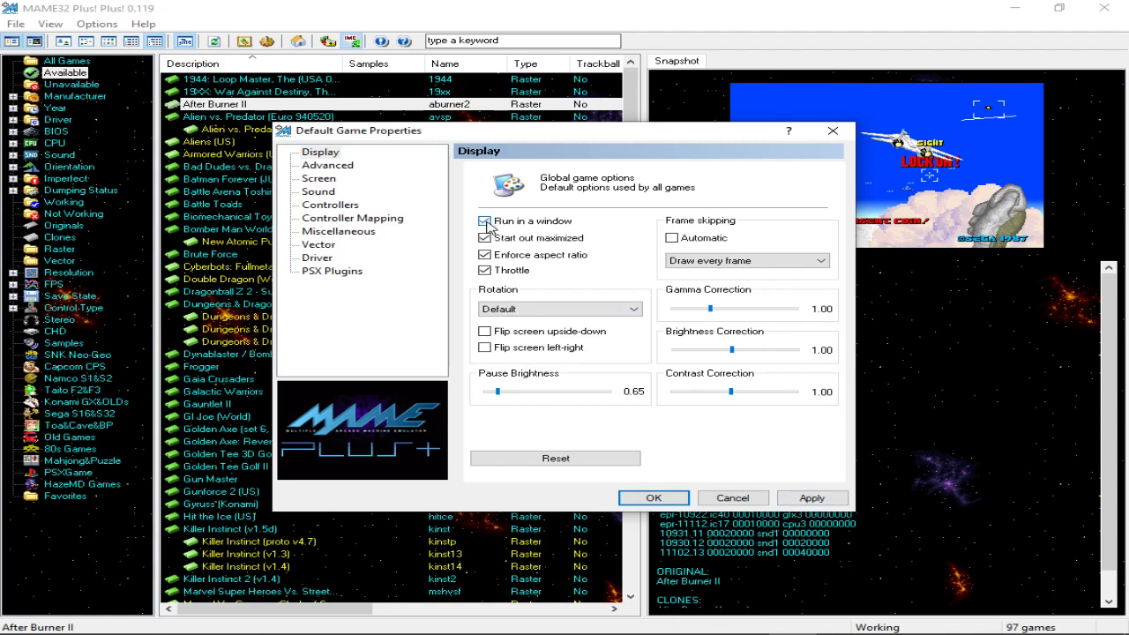
{"action": "left_click", "coordinate": [330, 204]}
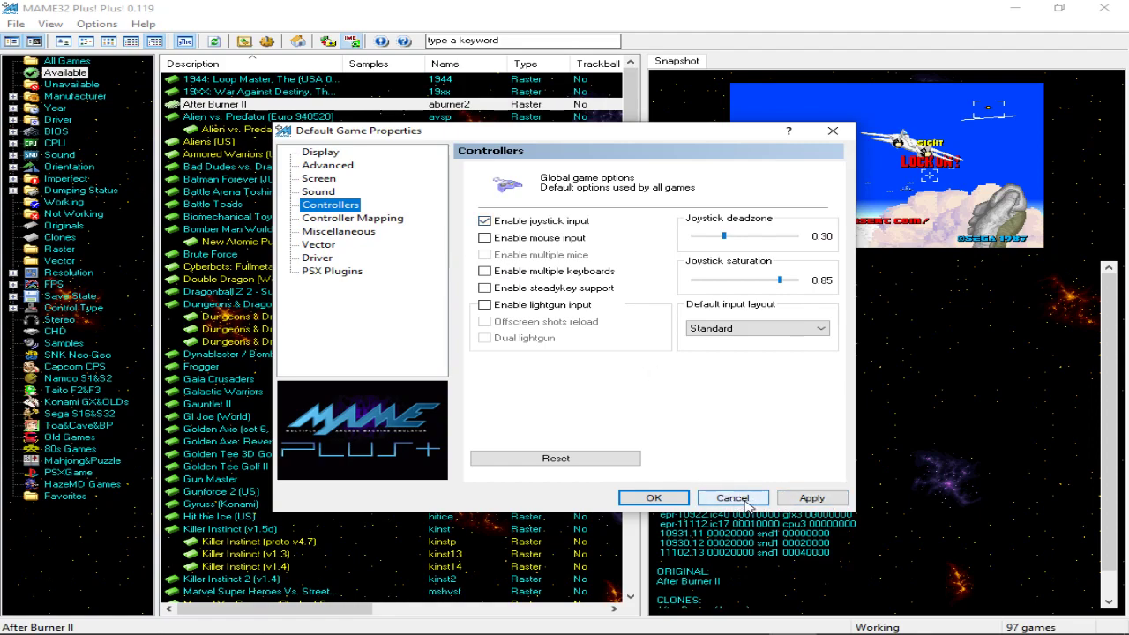
{"action": "left_click", "coordinate": [732, 499]}
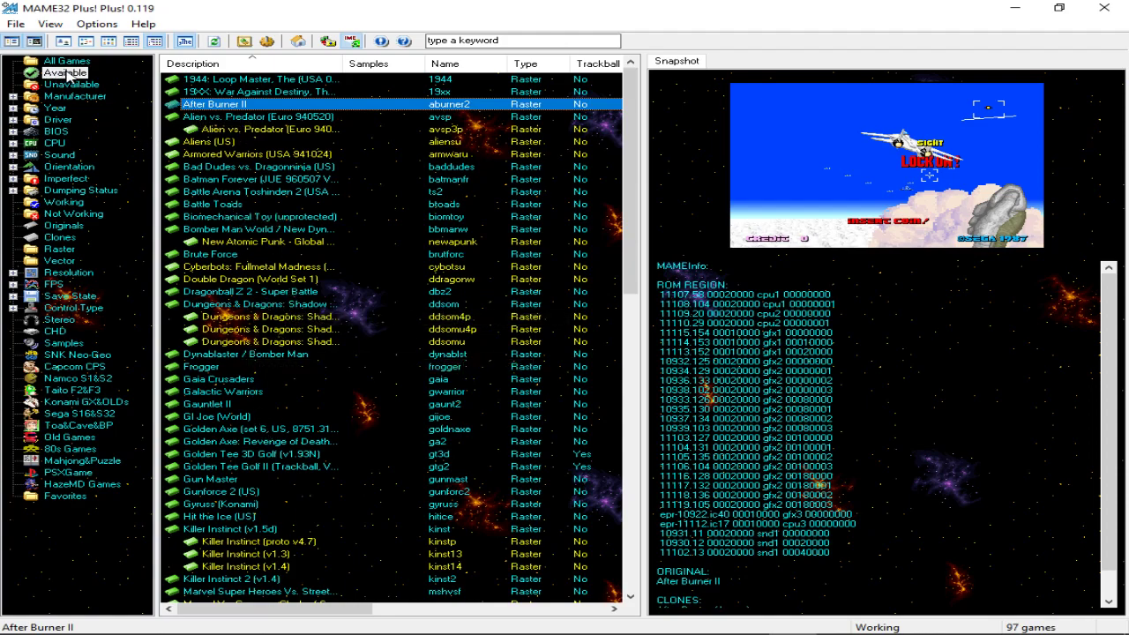
Step: Open the Kaillera n02 window, check the nickname and LAN connection, and load the master server list
{"action": "left_click", "coordinate": [16, 24]}
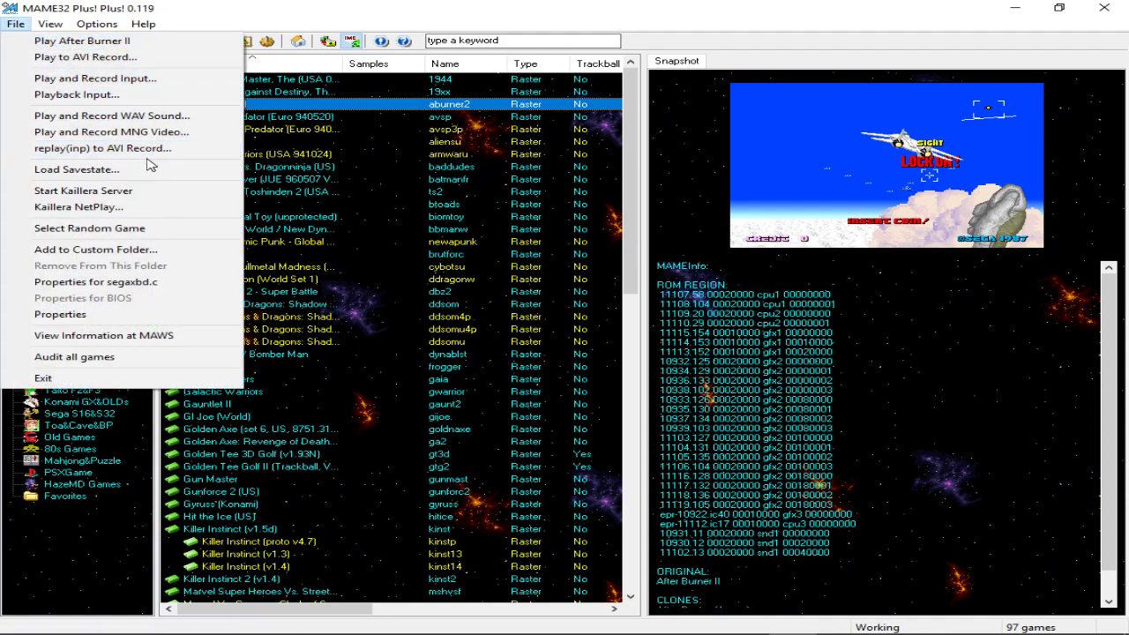
{"action": "left_click", "coordinate": [129, 214]}
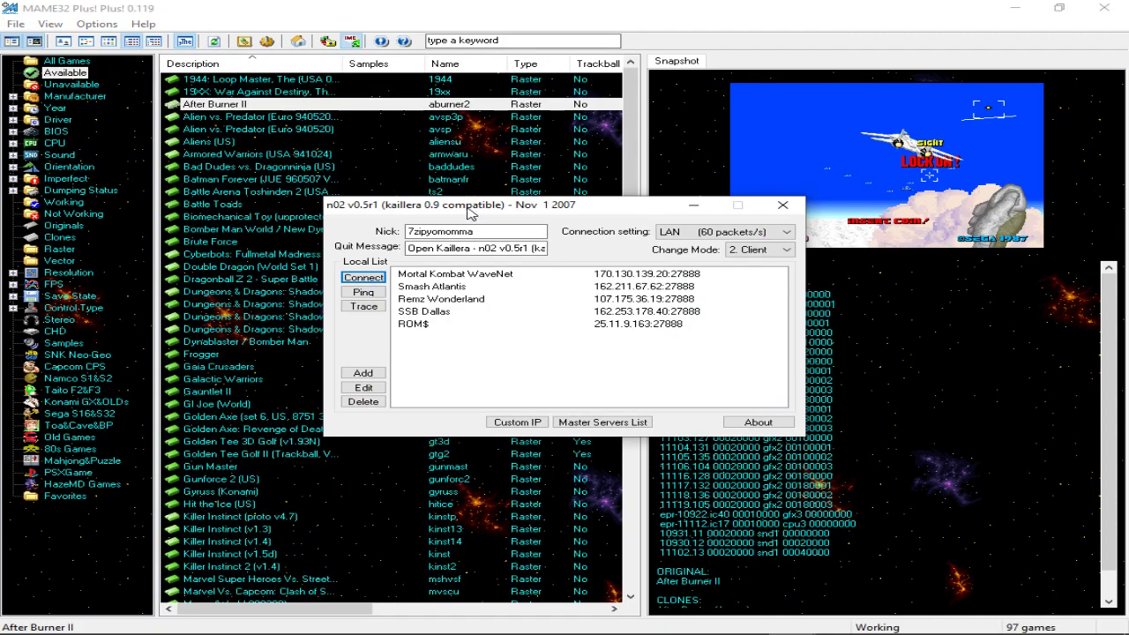
{"action": "left_click_drag", "start_coordinate": [470, 212], "coordinate": [326, 200]}
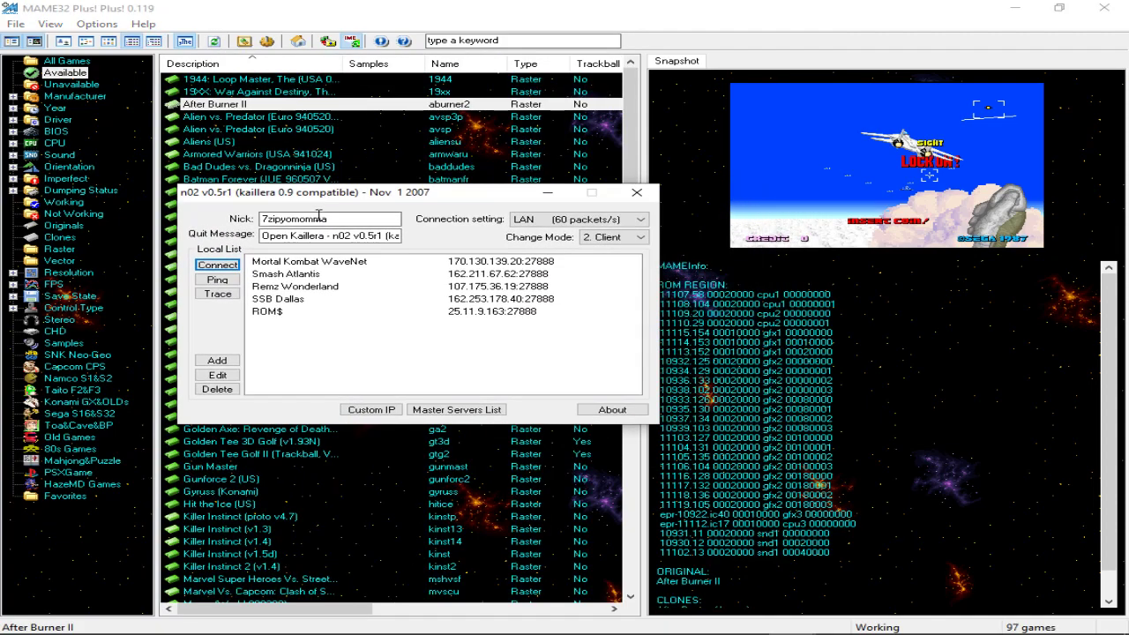
{"action": "left_click", "coordinate": [265, 219]}
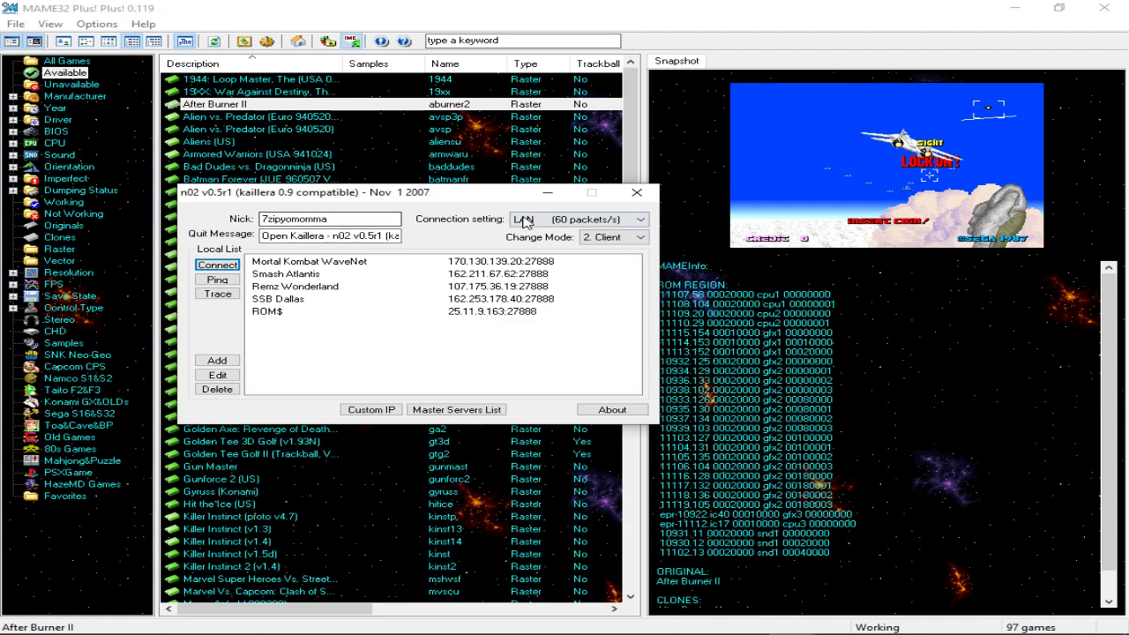
{"action": "left_click", "coordinate": [556, 223]}
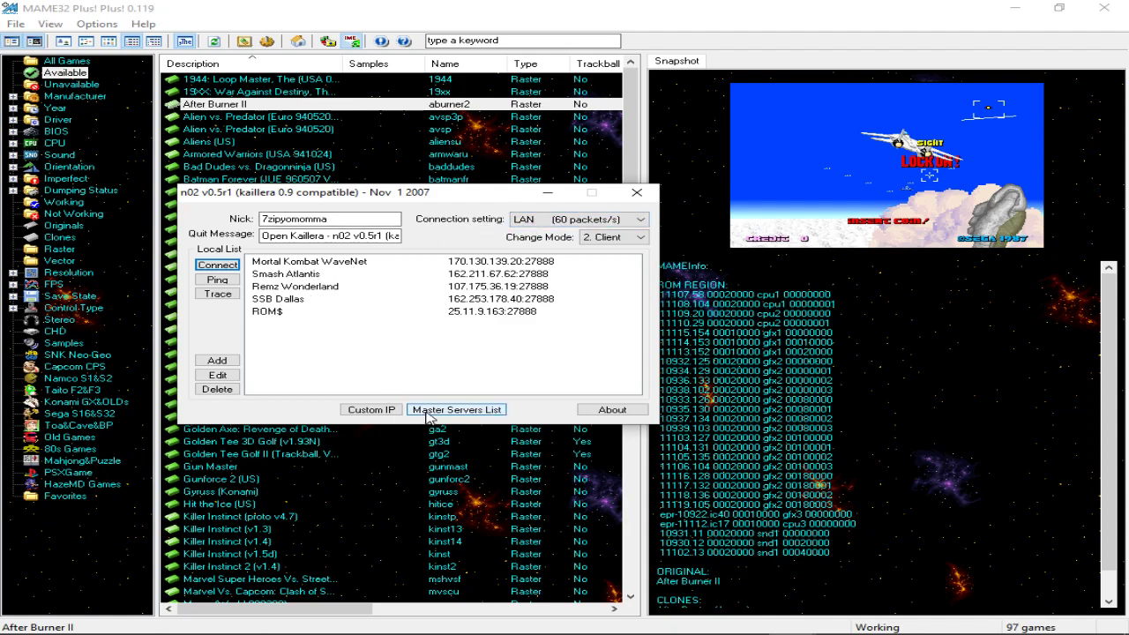
{"action": "left_click", "coordinate": [427, 411]}
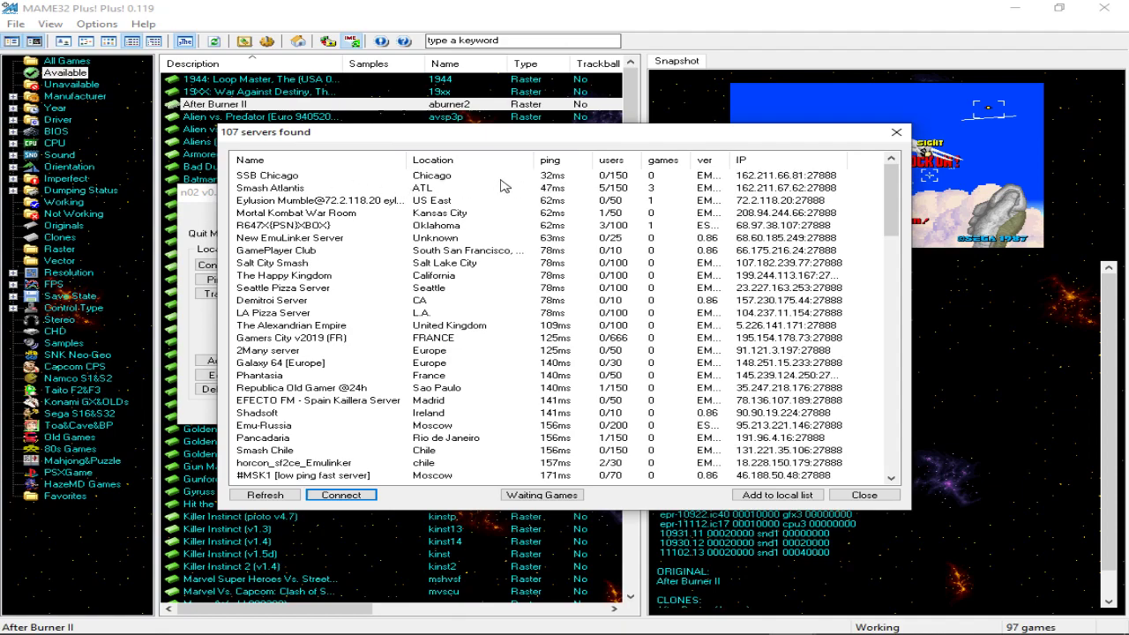
Step: Select the Mortal Kombat War Room server in the public list and connect to it
{"action": "left_click", "coordinate": [427, 178]}
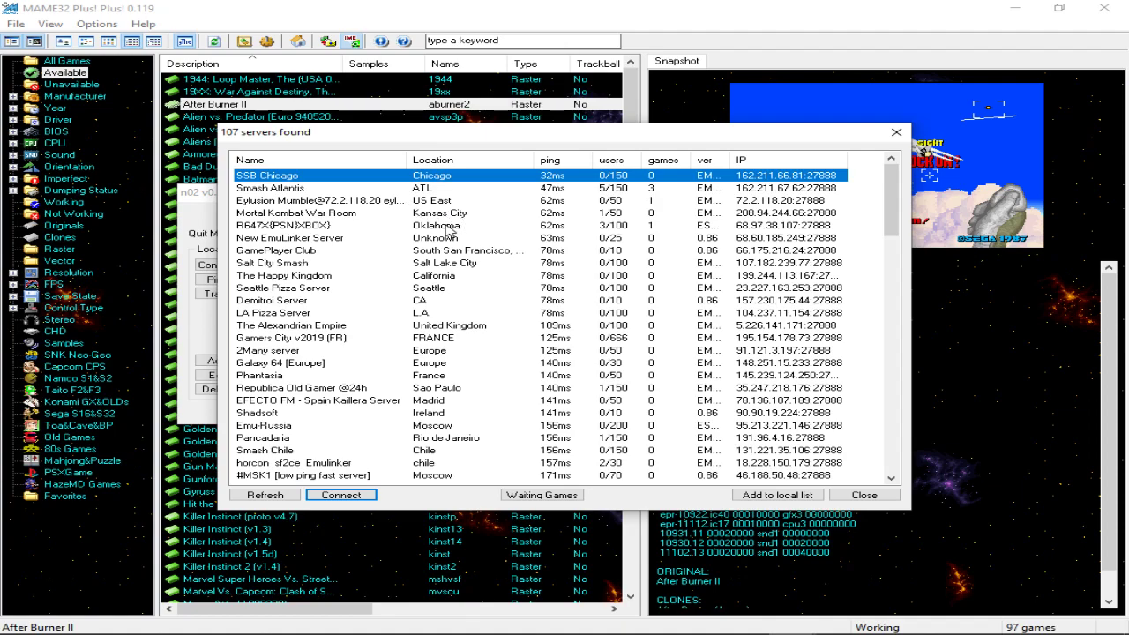
{"action": "left_click", "coordinate": [269, 215]}
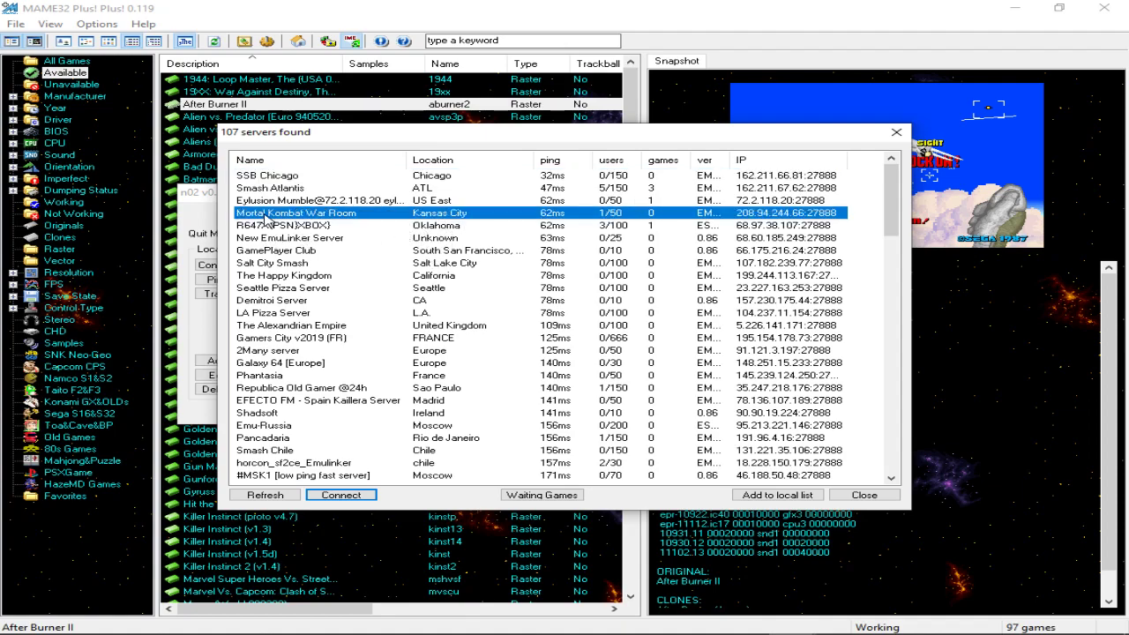
{"action": "left_click", "coordinate": [308, 202]}
{"action": "left_click", "coordinate": [310, 214]}
{"action": "double_click", "coordinate": [370, 216]}
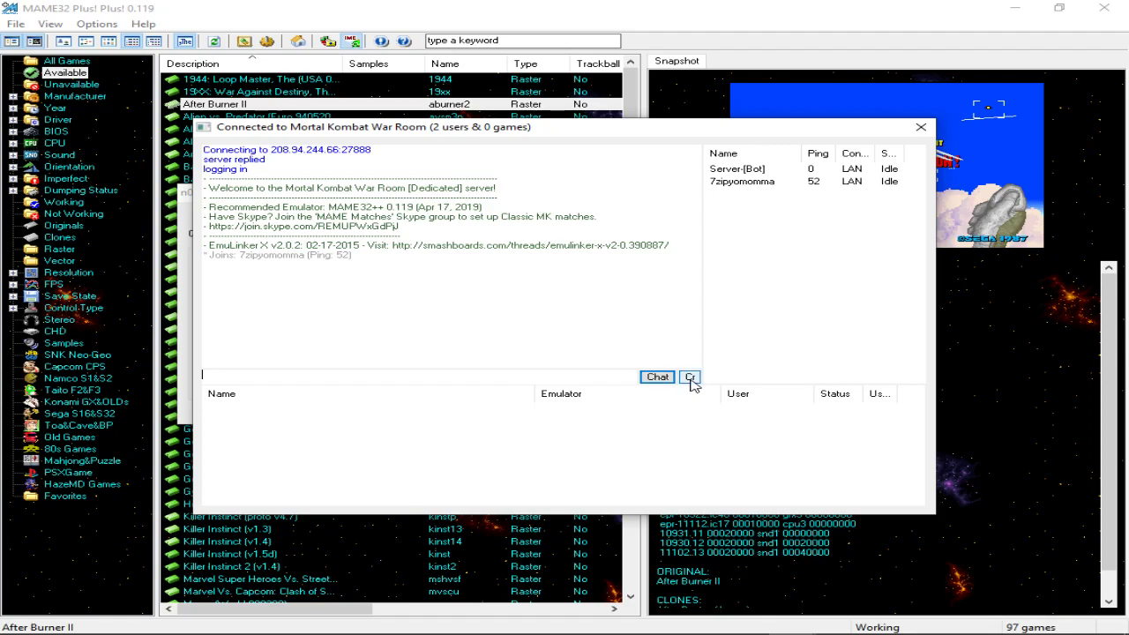
Step: Create a Kaillera game room for Gun Master
{"action": "left_click", "coordinate": [691, 377]}
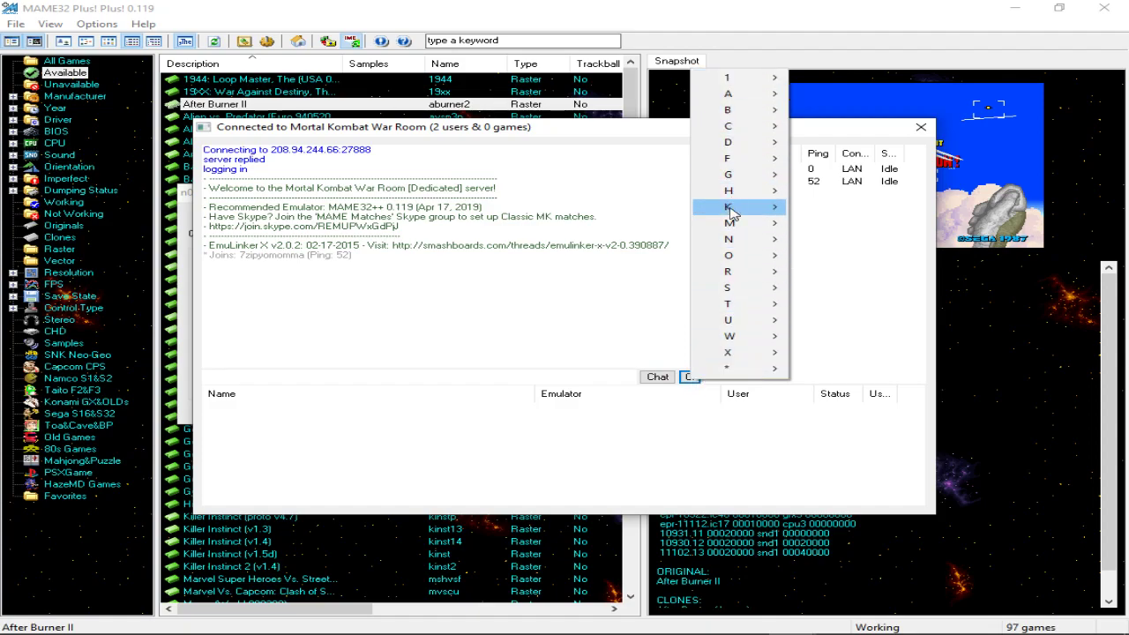
{"action": "mouse_move", "coordinate": [737, 183]}
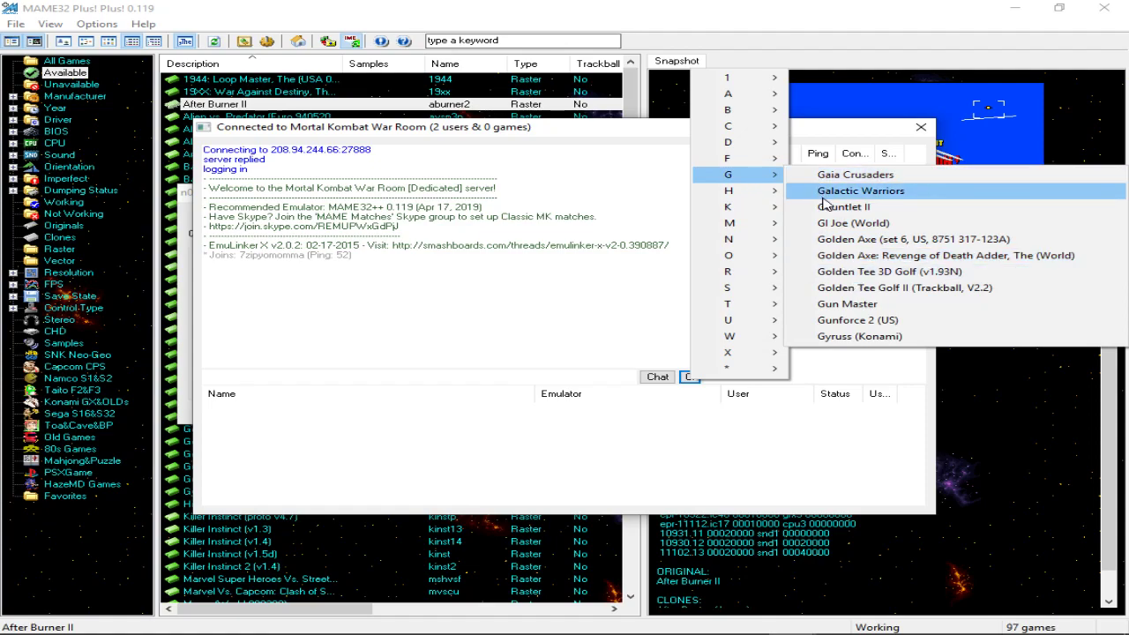
{"action": "left_click", "coordinate": [877, 309]}
Step: Lower a slider in the Windows Volume Mixer, then start the online Gun Master game
{"action": "mouse_move", "coordinate": [989, 628]}
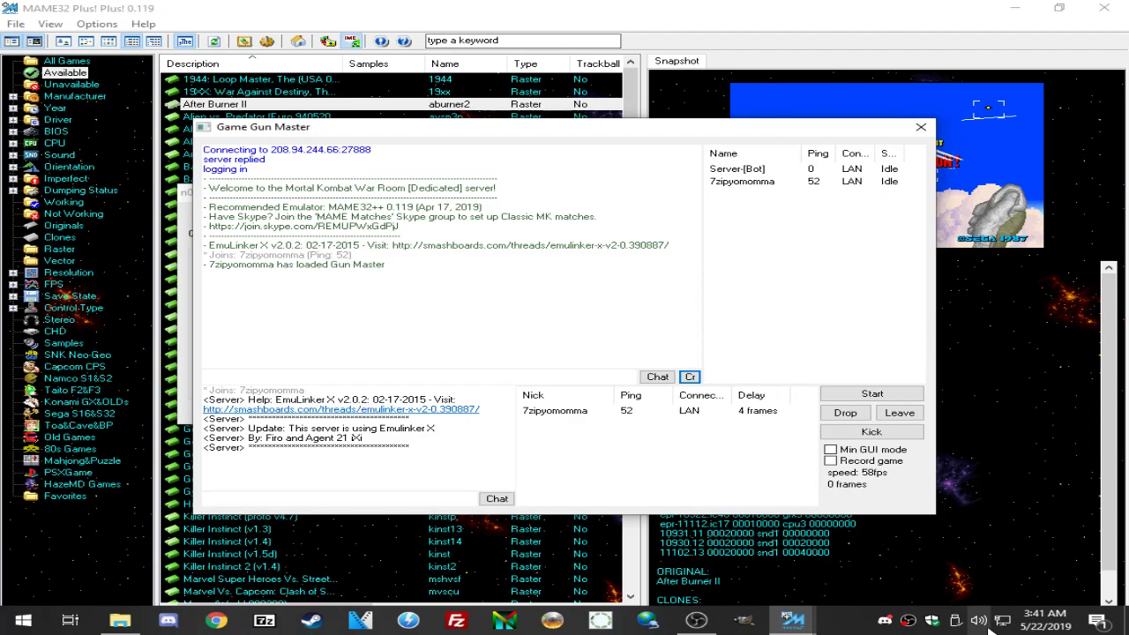
{"action": "right_click", "coordinate": [979, 621]}
{"action": "left_click", "coordinate": [948, 497]}
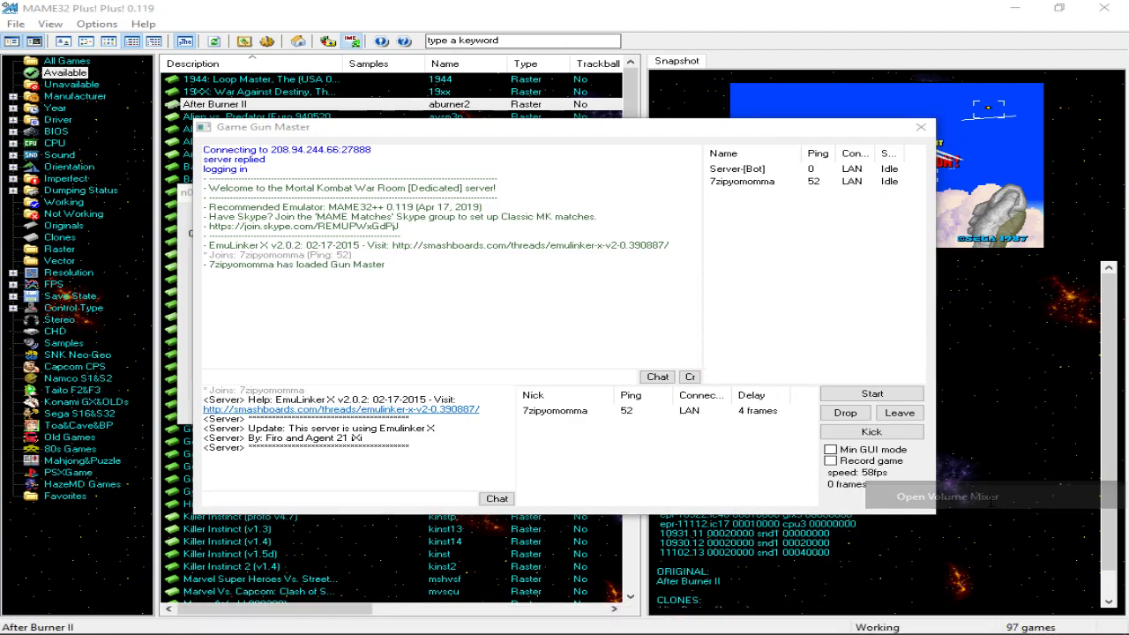
{"action": "left_click", "coordinate": [1042, 582]}
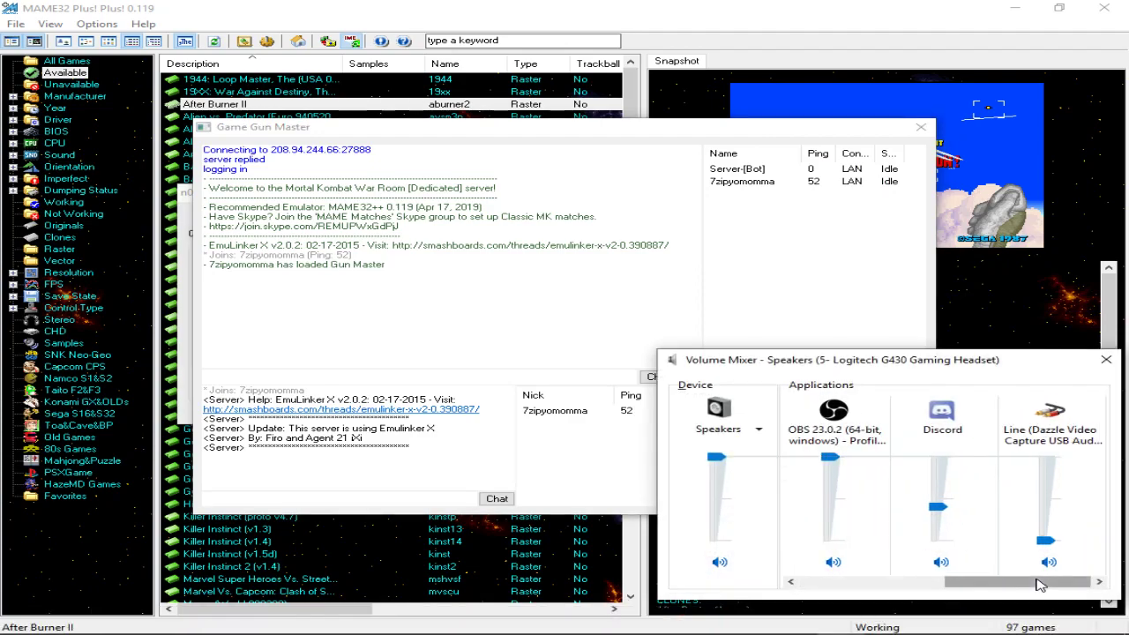
{"action": "left_click_drag", "start_coordinate": [1041, 584], "coordinate": [839, 585]}
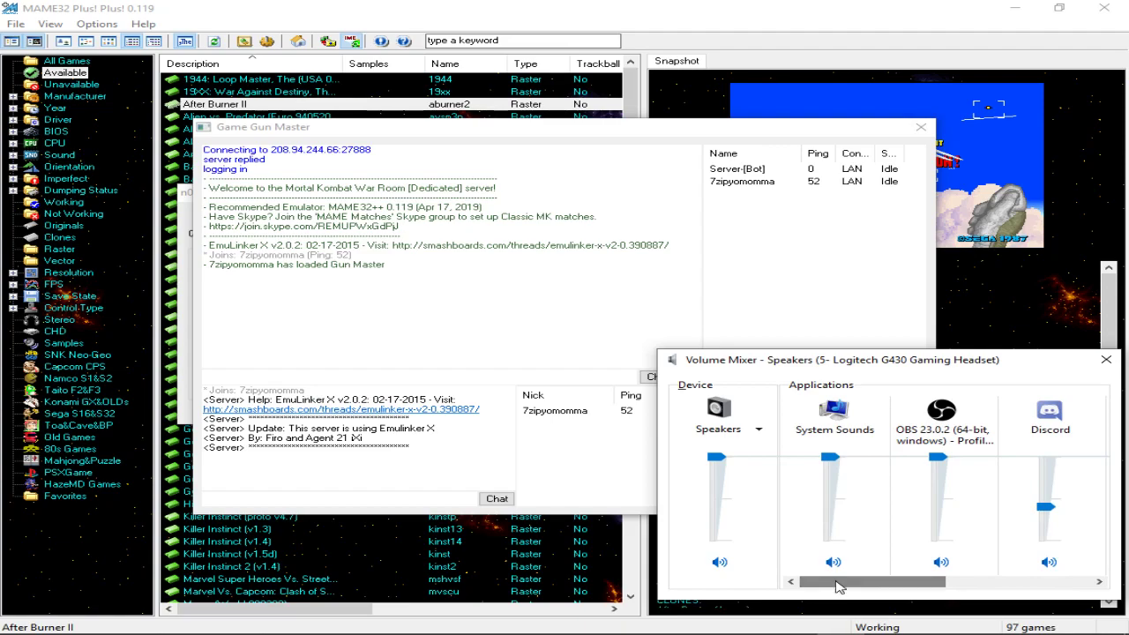
{"action": "left_click", "coordinate": [1104, 362]}
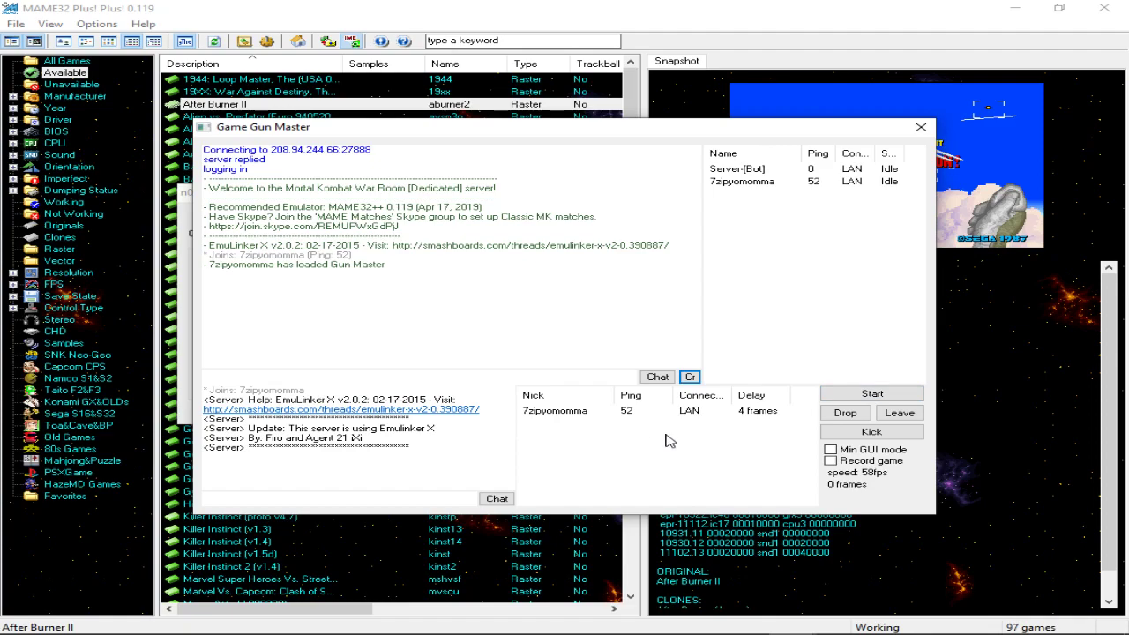
{"action": "left_click", "coordinate": [882, 395]}
{"action": "left_click", "coordinate": [871, 396]}
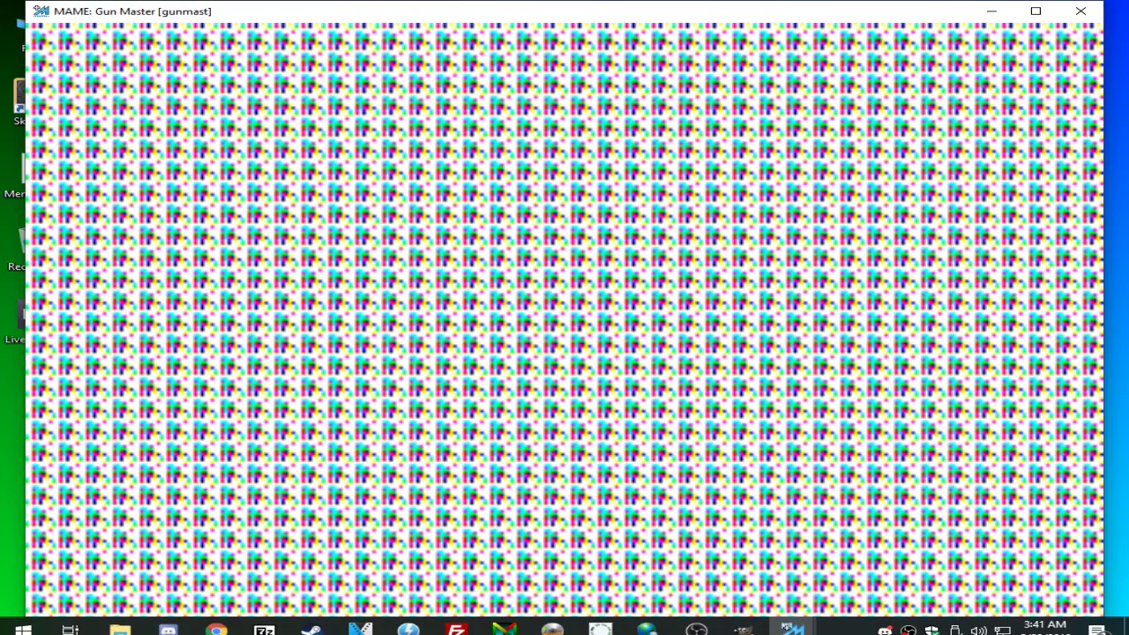
Step: Open the Volume Mixer while Gun Master boots, then bring up the Input (this game) menu
{"action": "right_click", "coordinate": [979, 630]}
{"action": "left_click", "coordinate": [1000, 494]}
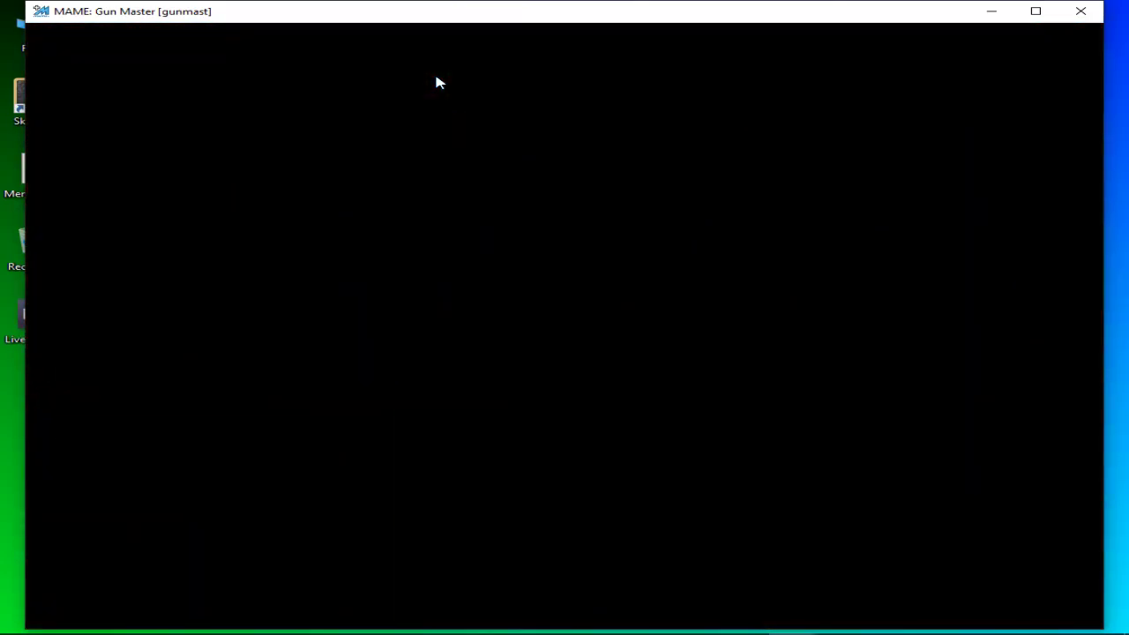
{"action": "key", "text": "Tab"}
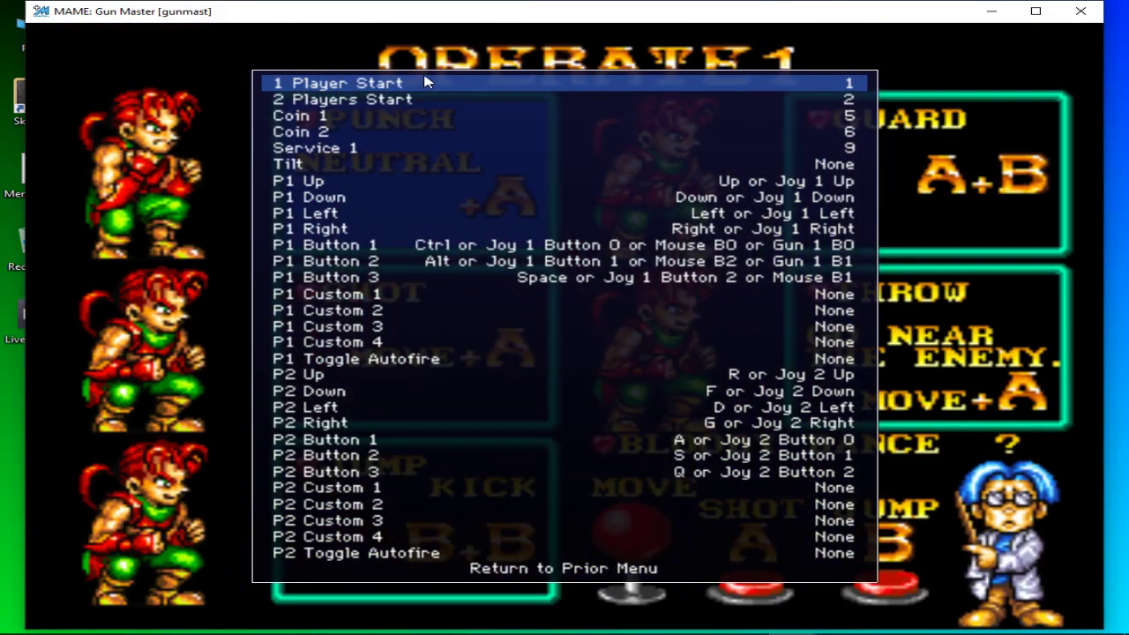
Step: Step through Gun Master's start, coin, direction, custom and button assignments for both players
{"action": "key", "text": "Down"}
{"action": "key", "text": "Down"}
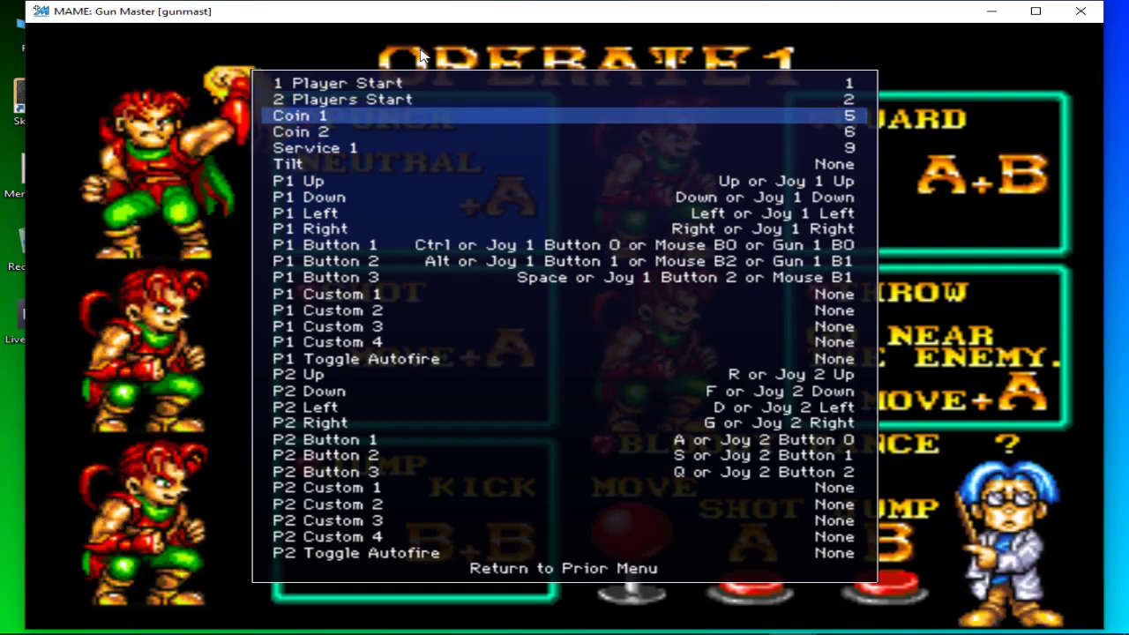
{"action": "key", "text": "Down"}
{"action": "key", "text": "Down"}
{"action": "key", "text": "Down"}
{"action": "key", "text": "Down"}
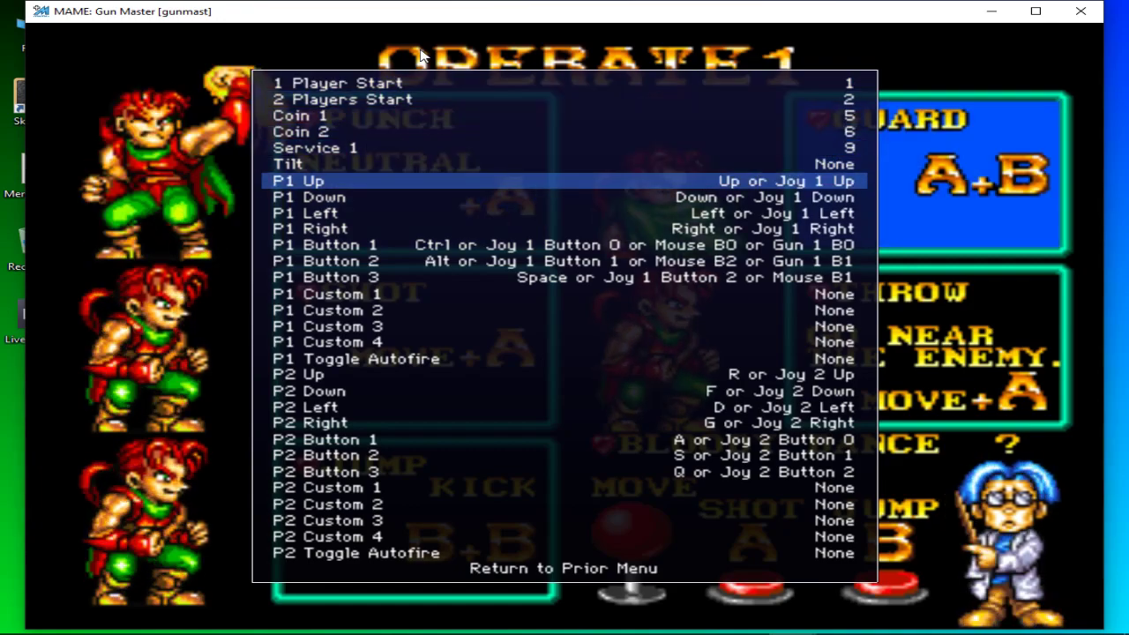
{"action": "key", "text": "Down"}
{"action": "key", "text": "Down"}
{"action": "key", "text": "Down"}
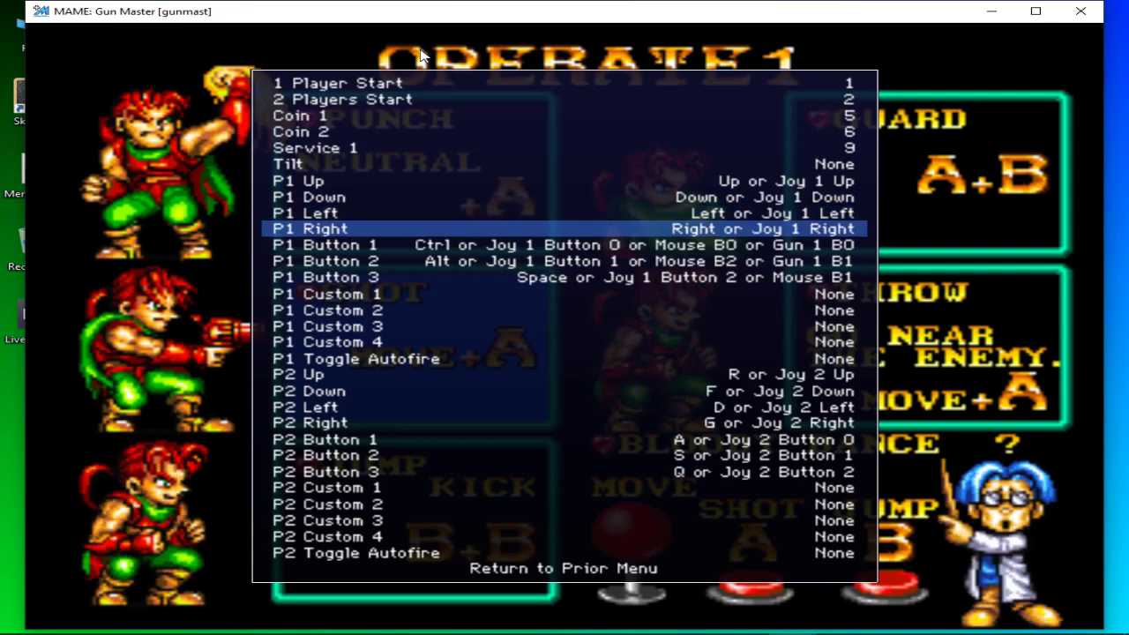
{"action": "key", "text": "Down"}
{"action": "key", "text": "Down"}
{"action": "key", "text": "Down"}
{"action": "key", "text": "Down"}
{"action": "key", "text": "Down"}
{"action": "key", "text": "Down"}
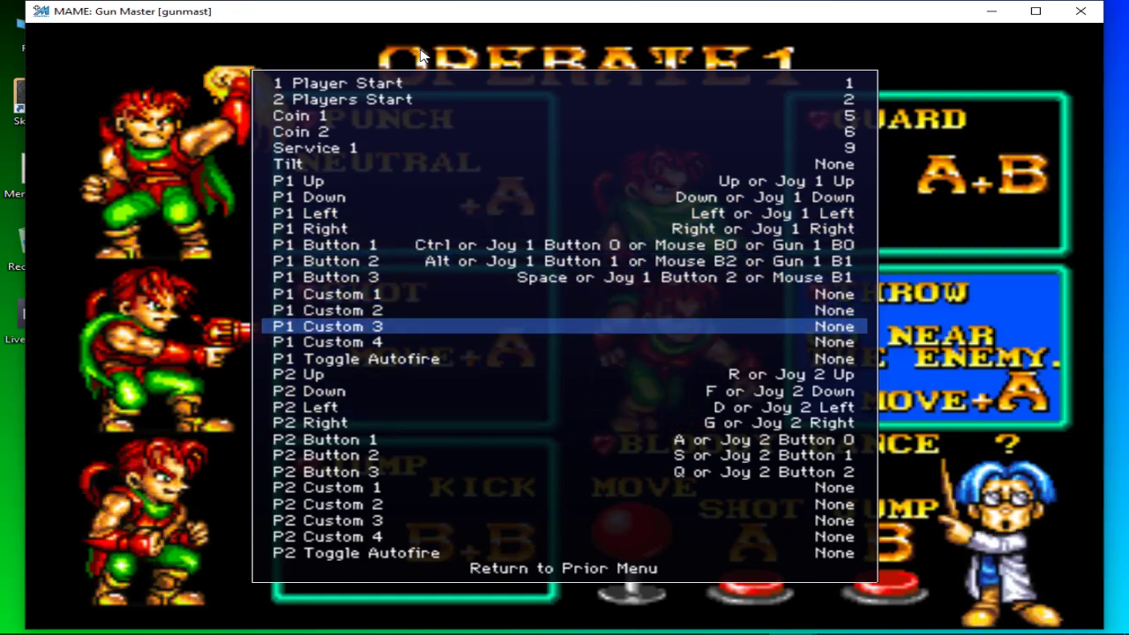
{"action": "key", "text": "Down"}
{"action": "key", "text": "Up"}
{"action": "key", "text": "Up"}
{"action": "key", "text": "Up"}
{"action": "key", "text": "Up"}
{"action": "key", "text": "Down"}
{"action": "key", "text": "Down"}
{"action": "key", "text": "Down"}
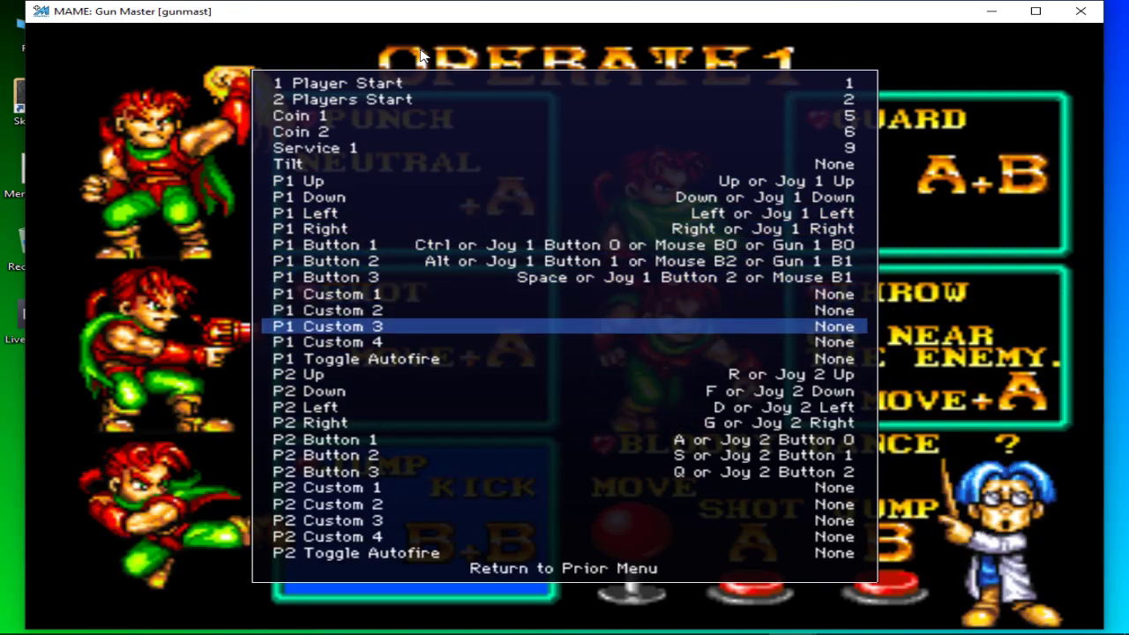
{"action": "key", "text": "Down"}
{"action": "key", "text": "Up"}
{"action": "key", "text": "Up"}
{"action": "key", "text": "Up"}
{"action": "key", "text": "Up"}
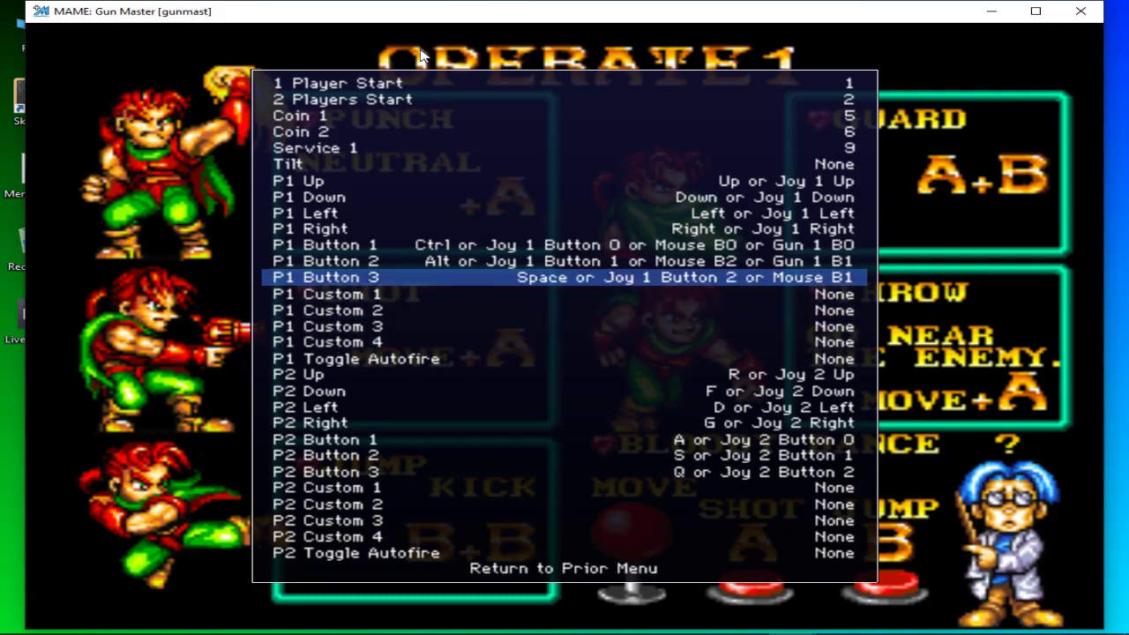
{"action": "key", "text": "Down"}
{"action": "key", "text": "Up"}
{"action": "key", "text": "Up"}
{"action": "key", "text": "Up"}
{"action": "key", "text": "Up"}
{"action": "key", "text": "Up"}
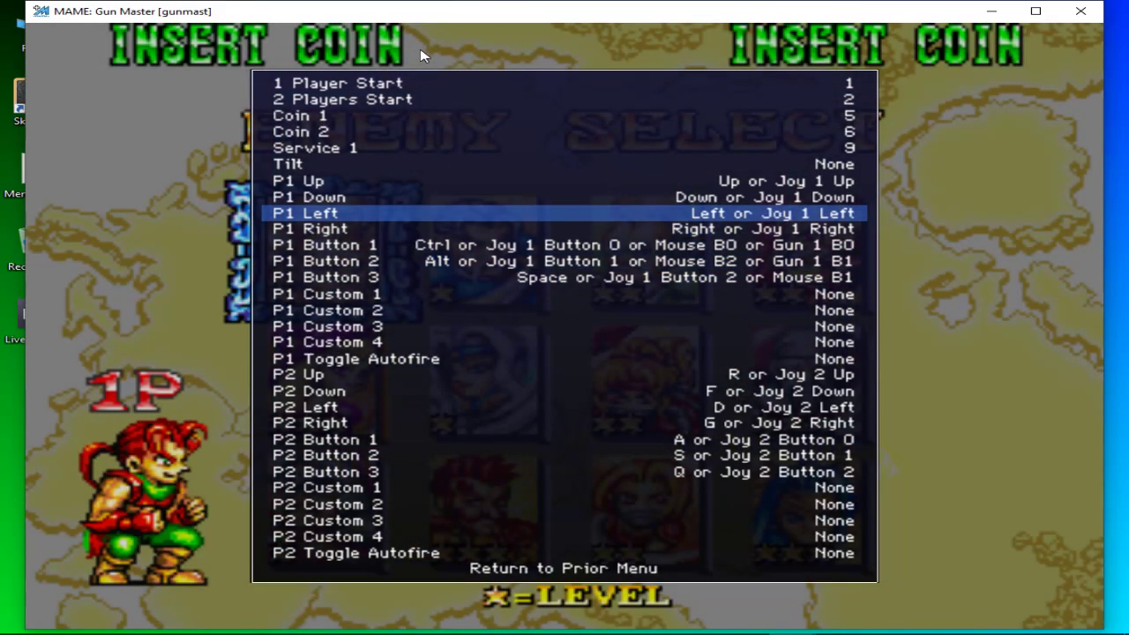
{"action": "key", "text": "Down"}
{"action": "key", "text": "Up"}
{"action": "key", "text": "Up"}
{"action": "key", "text": "Up"}
{"action": "key", "text": "Up"}
{"action": "key", "text": "Up"}
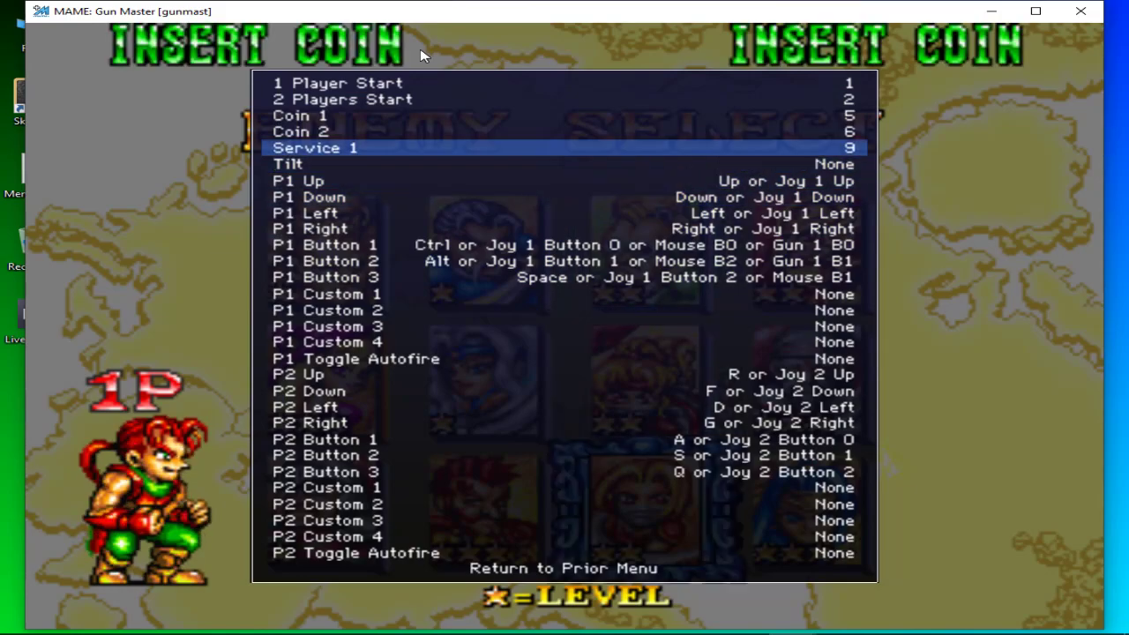
{"action": "key", "text": "Up"}
{"action": "key", "text": "Up"}
{"action": "key", "text": "Up"}
{"action": "key", "text": "Down"}
{"action": "key", "text": "Down"}
{"action": "key", "text": "Down"}
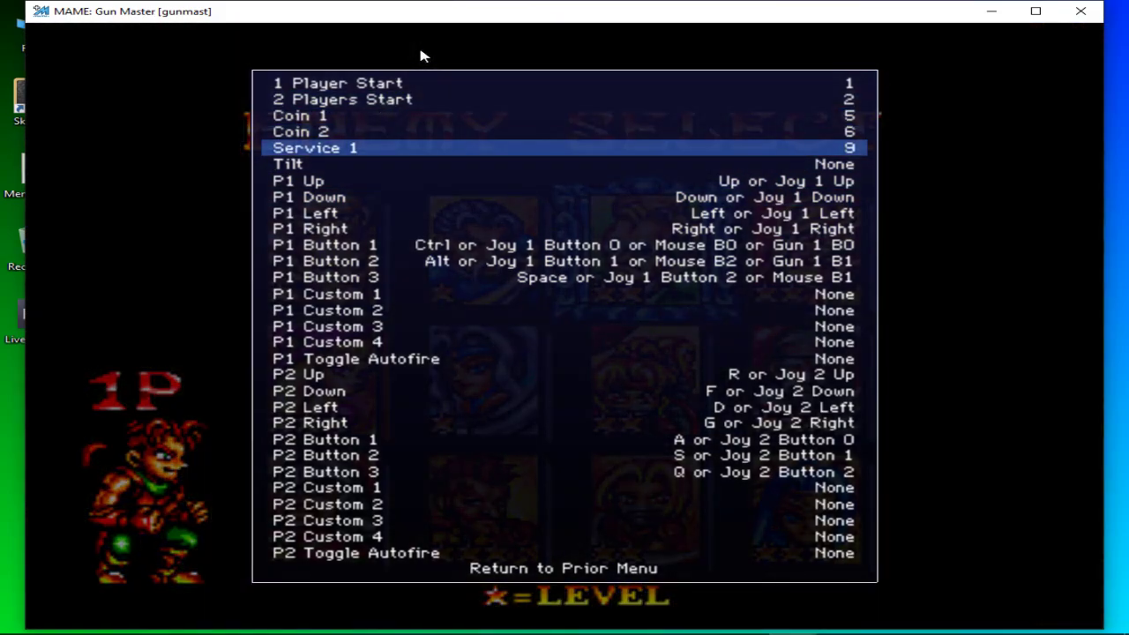
{"action": "key", "text": "Down"}
{"action": "key", "text": "Down"}
{"action": "key", "text": "Down"}
{"action": "key", "text": "Down"}
{"action": "key", "text": "Up"}
{"action": "key", "text": "Up"}
{"action": "key", "text": "Up"}
{"action": "key", "text": "Up"}
{"action": "key", "text": "Up"}
{"action": "key", "text": "Up"}
{"action": "key", "text": "Up"}
{"action": "key", "text": "Up"}
{"action": "key", "text": "Up"}
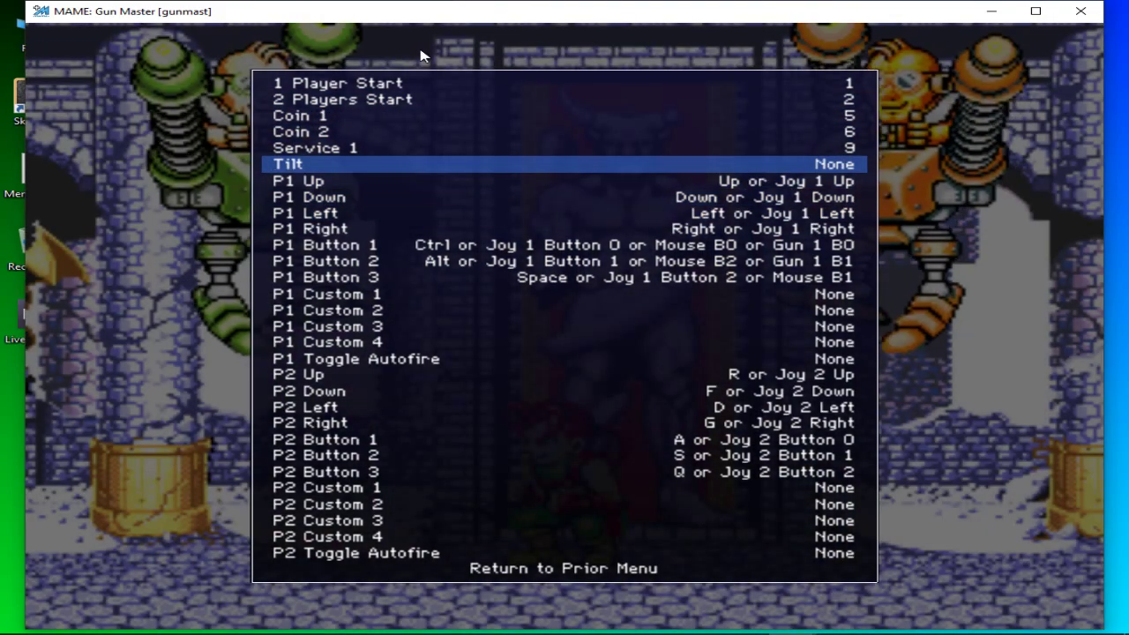
{"action": "key", "text": "Down"}
{"action": "key", "text": "Down"}
{"action": "key", "text": "Down"}
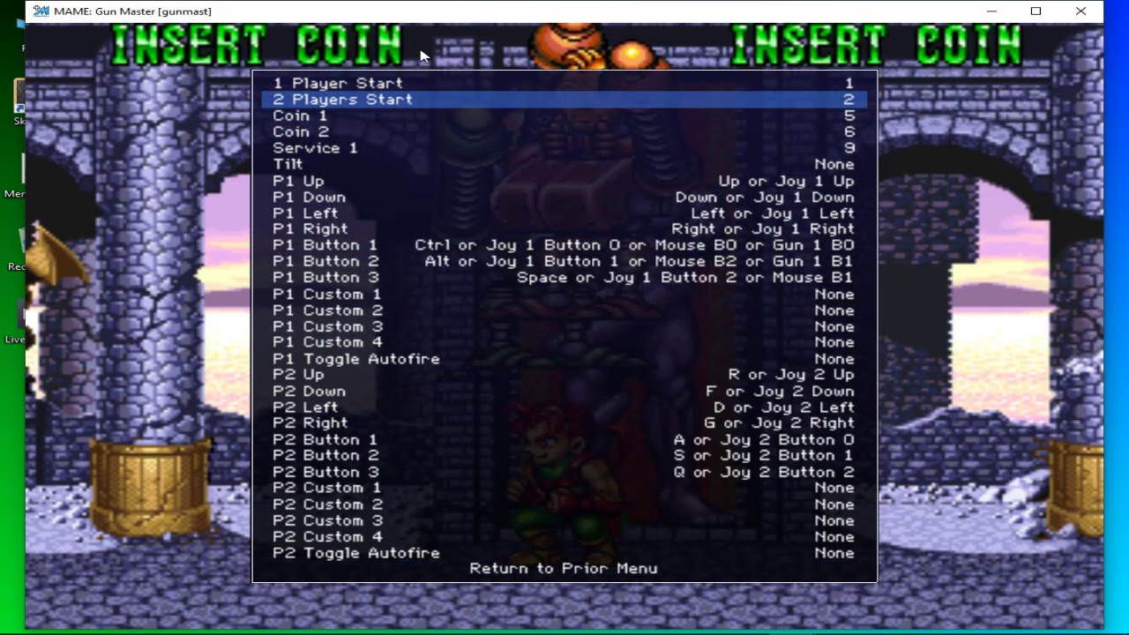
{"action": "key", "text": "Up"}
{"action": "key", "text": "Up"}
{"action": "key", "text": "Down"}
{"action": "key", "text": "Down"}
{"action": "key", "text": "Down"}
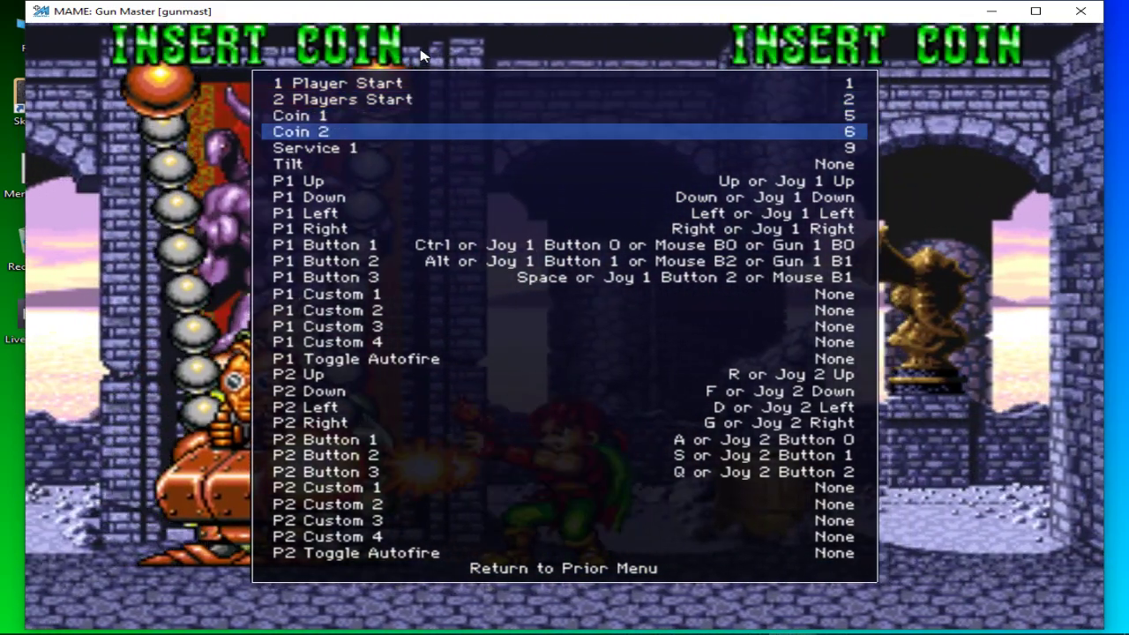
{"action": "key", "text": "Up"}
{"action": "key", "text": "Up"}
{"action": "key", "text": "Up"}
{"action": "key", "text": "Up"}
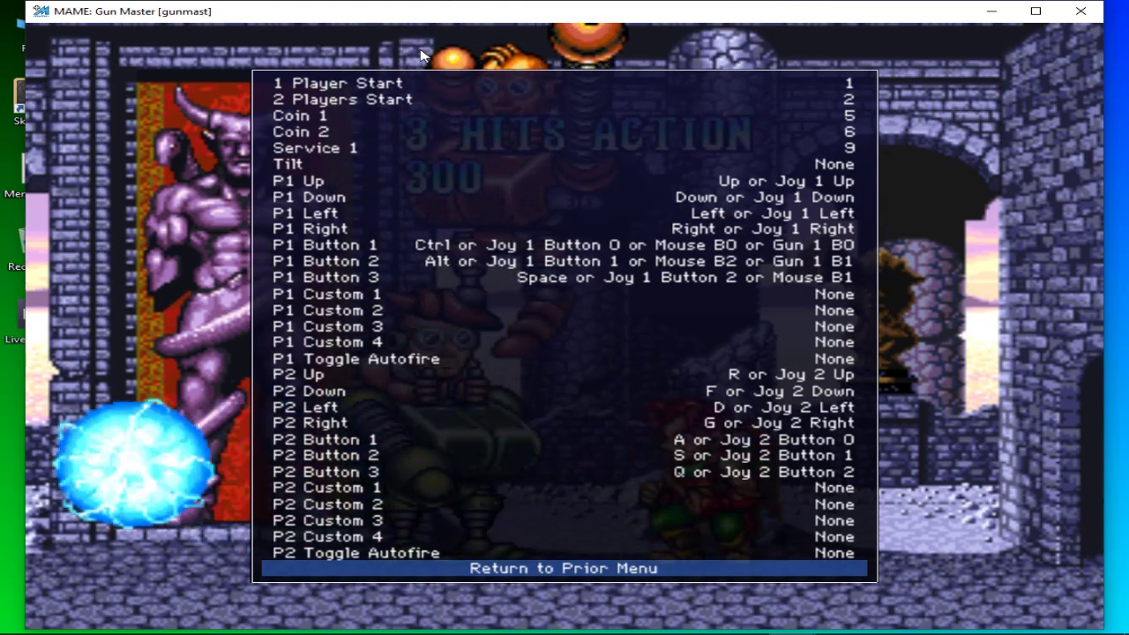
{"action": "key", "text": "Down"}
{"action": "key", "text": "Down"}
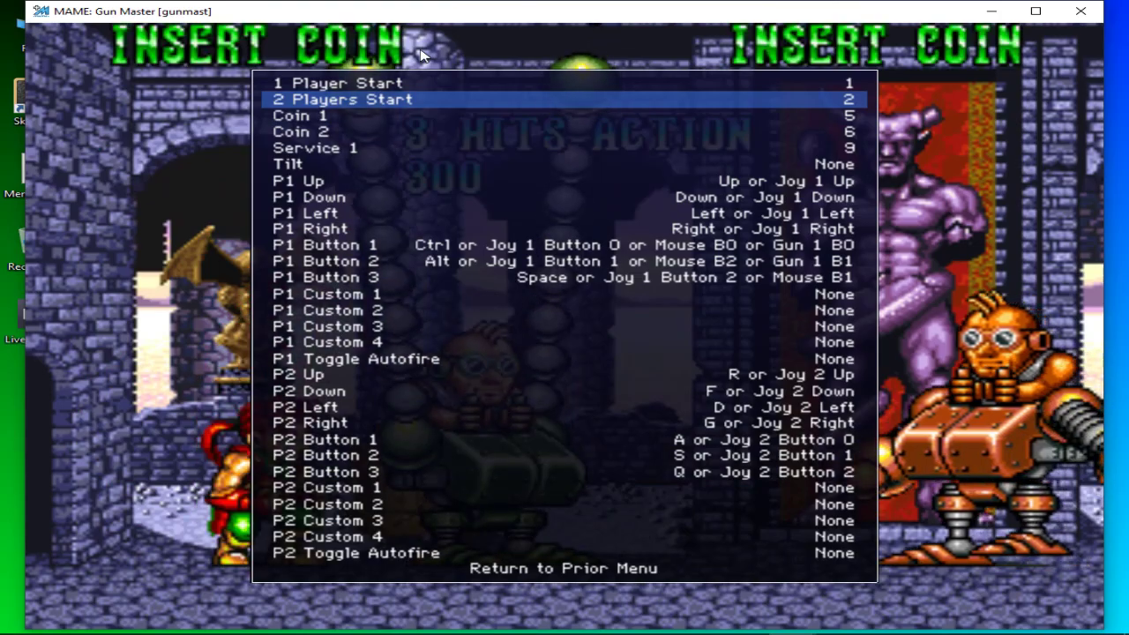
{"action": "key", "text": "Up"}
{"action": "key", "text": "Down"}
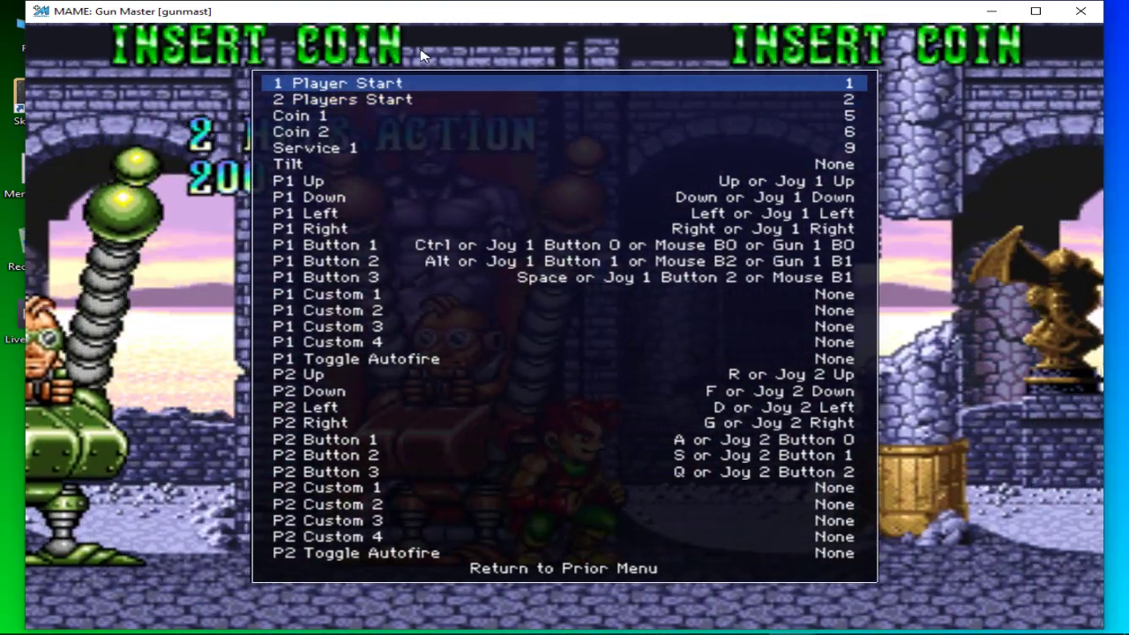
Step: Close the input menu and exit Gun Master back to the game list
{"action": "key", "text": "Tab"}
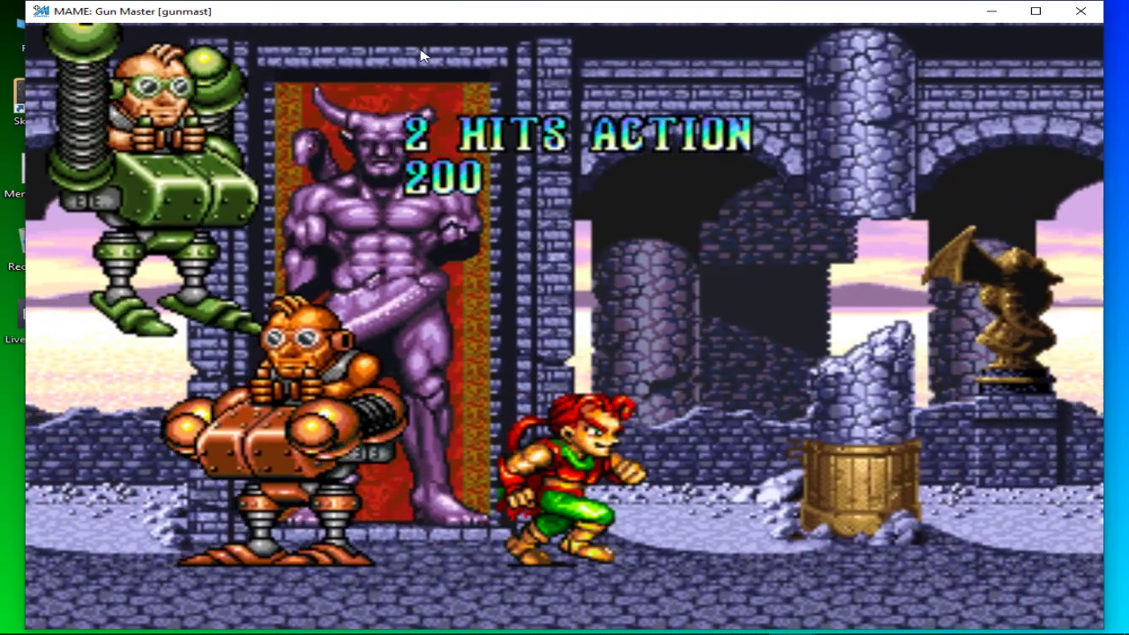
{"action": "key", "text": "Escape"}
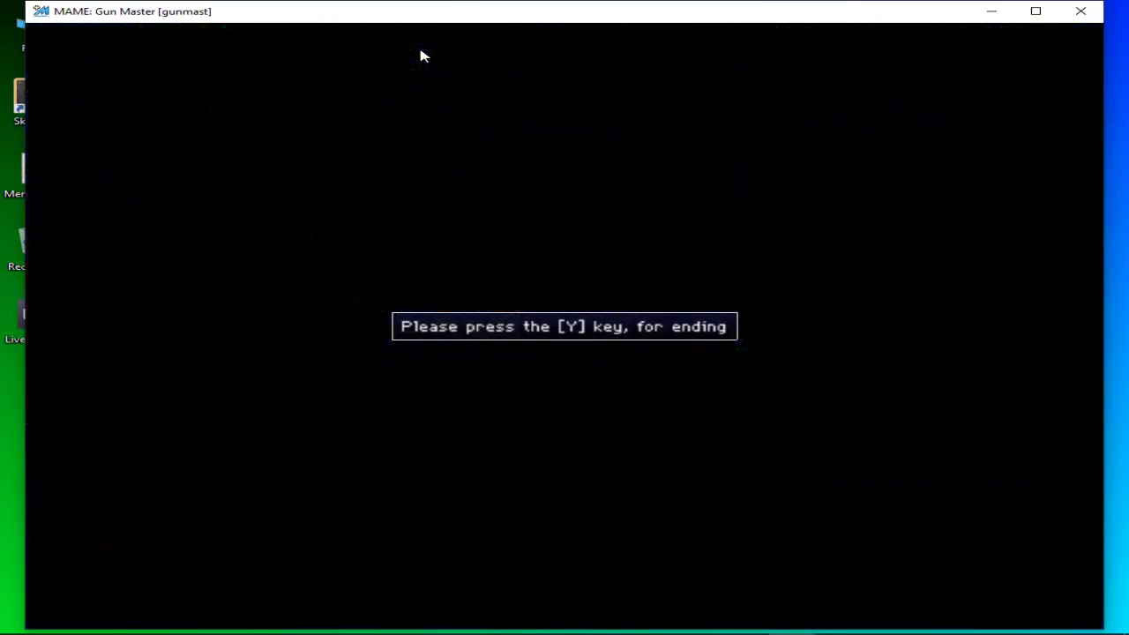
{"action": "key", "text": "y"}
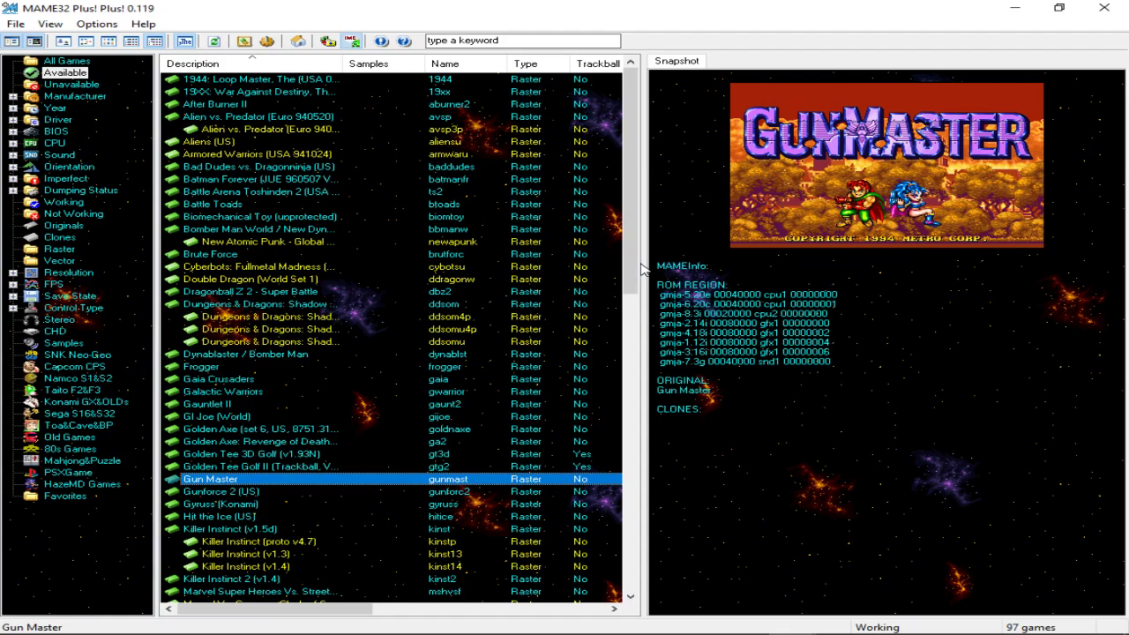
Step: Browse up the available games past Frogger, Brute Force and Aliens to 19XX: The War Against Destiny
{"action": "left_click_drag", "start_coordinate": [633, 270], "coordinate": [641, 206]}
{"action": "key", "text": "Up"}
{"action": "key", "text": "Up"}
{"action": "key", "text": "Up"}
{"action": "key", "text": "Up"}
{"action": "key", "text": "Up"}
{"action": "key", "text": "Up"}
{"action": "key", "text": "Up"}
{"action": "key", "text": "Up"}
{"action": "key", "text": "Up"}
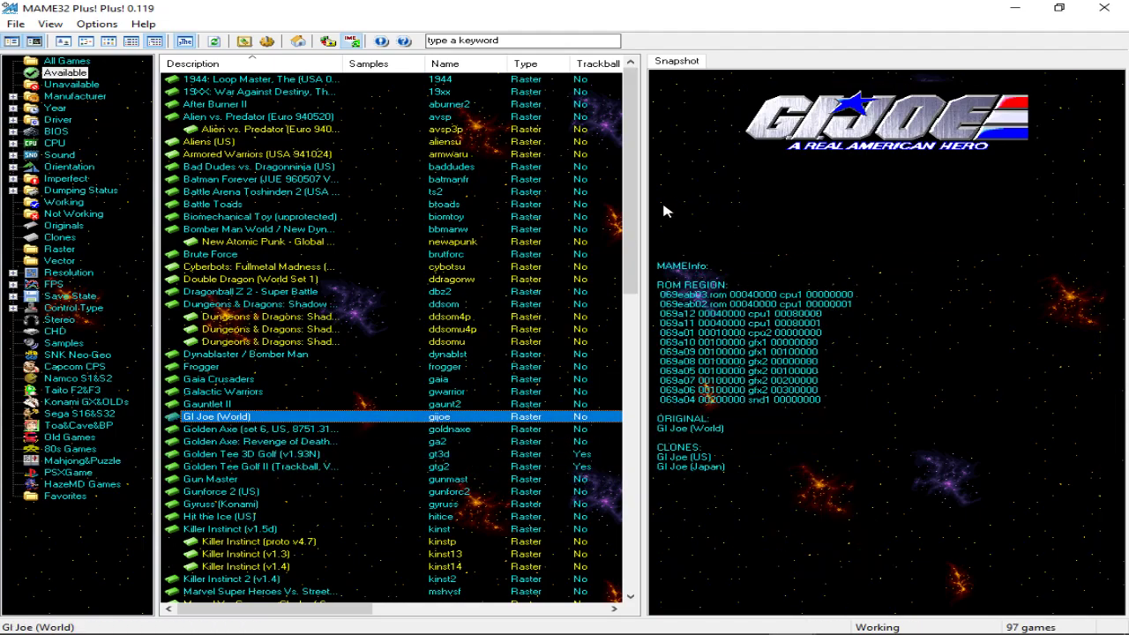
{"action": "key", "text": "Up"}
{"action": "key", "text": "Up"}
{"action": "key", "text": "Up"}
{"action": "key", "text": "Up"}
{"action": "key", "text": "Up"}
{"action": "key", "text": "Up"}
{"action": "key", "text": "Up"}
{"action": "key", "text": "Up"}
{"action": "key", "text": "Up"}
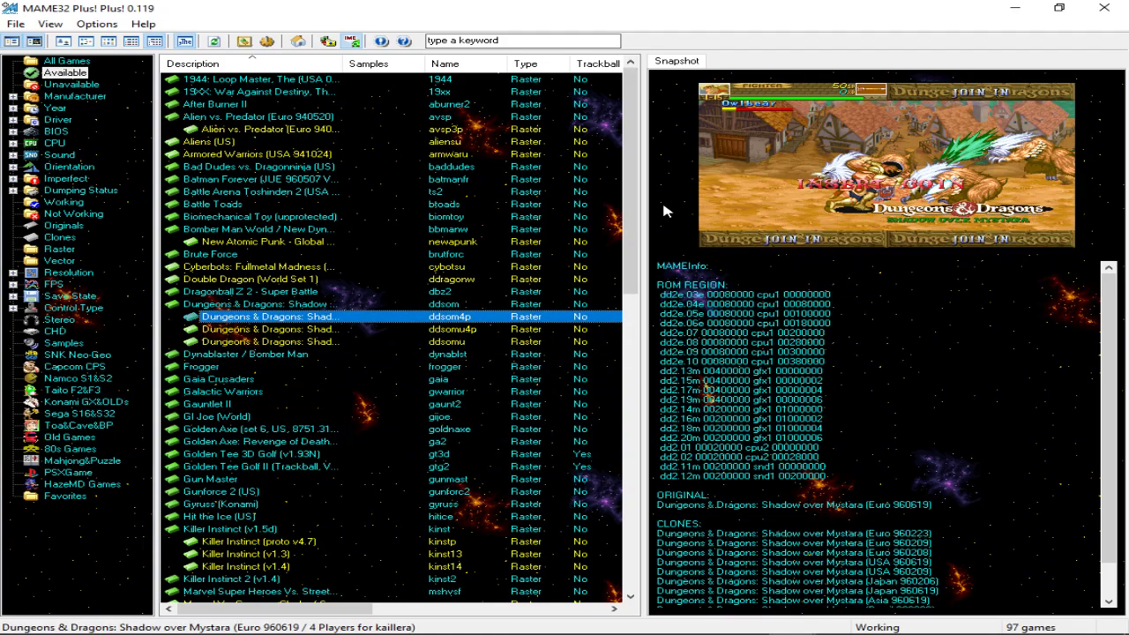
{"action": "key", "text": "Up"}
{"action": "key", "text": "Up"}
{"action": "key", "text": "Up"}
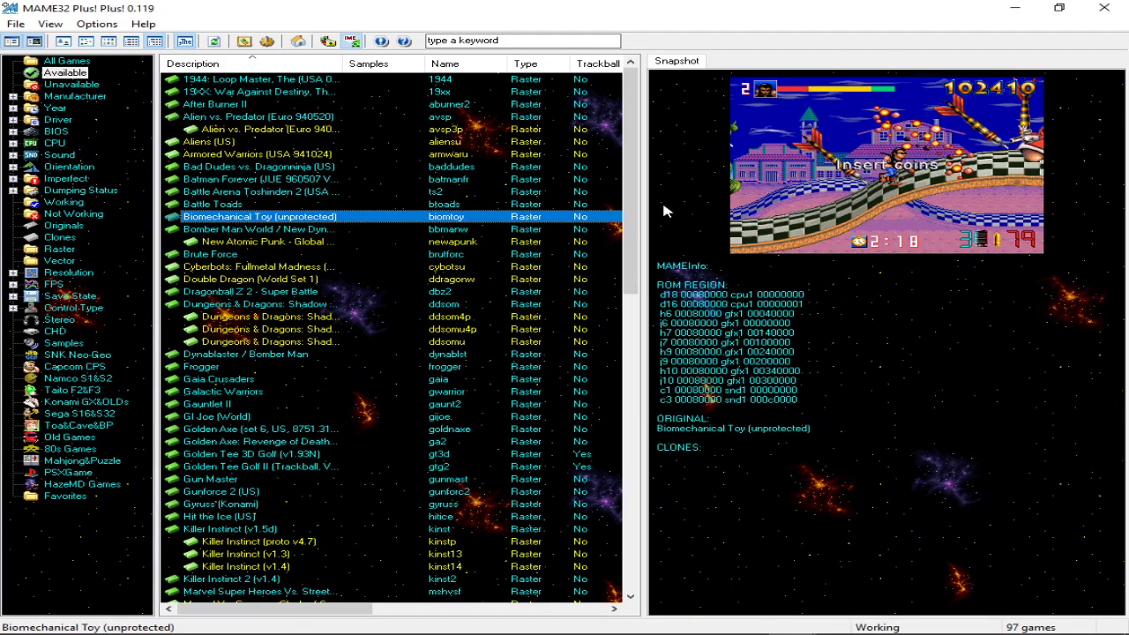
{"action": "key", "text": "Up"}
{"action": "key", "text": "Up"}
{"action": "key", "text": "Up"}
{"action": "key", "text": "Up"}
{"action": "key", "text": "Up"}
{"action": "key", "text": "Up"}
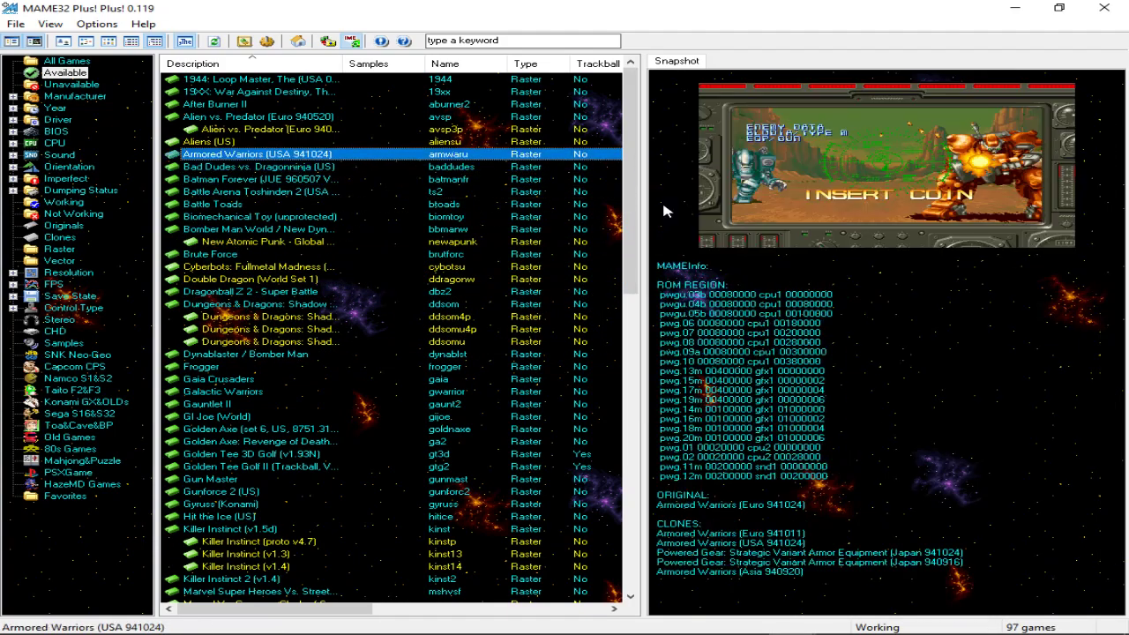
{"action": "key", "text": "Up"}
{"action": "key", "text": "Up"}
{"action": "key", "text": "Up"}
{"action": "key", "text": "Up"}
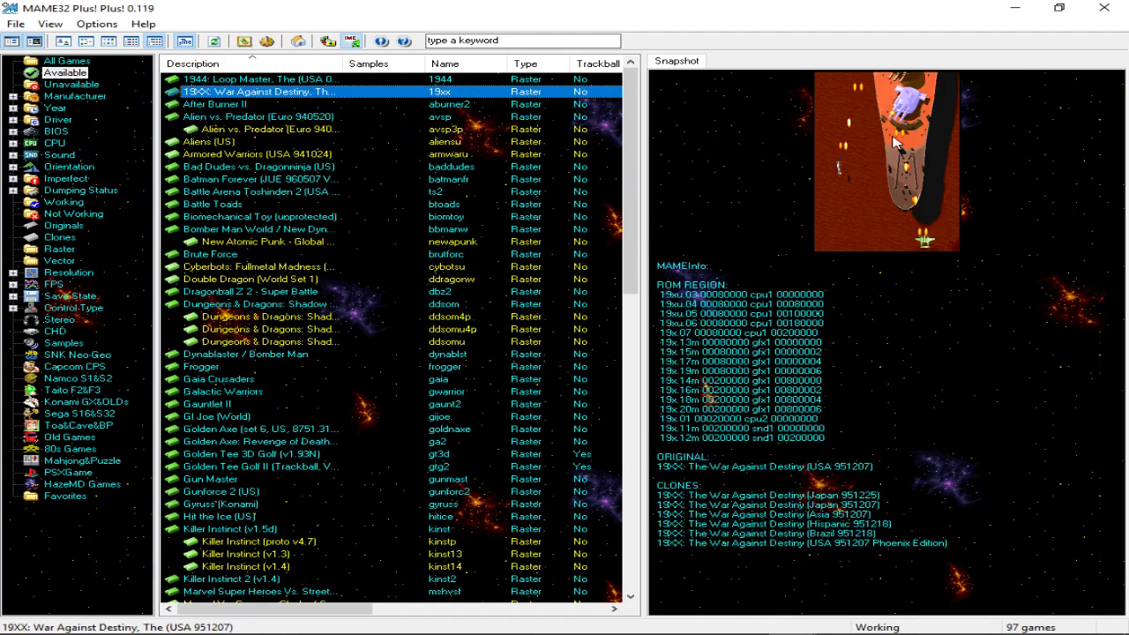
Step: Check the snapshot and Options menus without changes, then push both pane splitters right to widen folders and games
{"action": "right_click", "coordinate": [825, 146]}
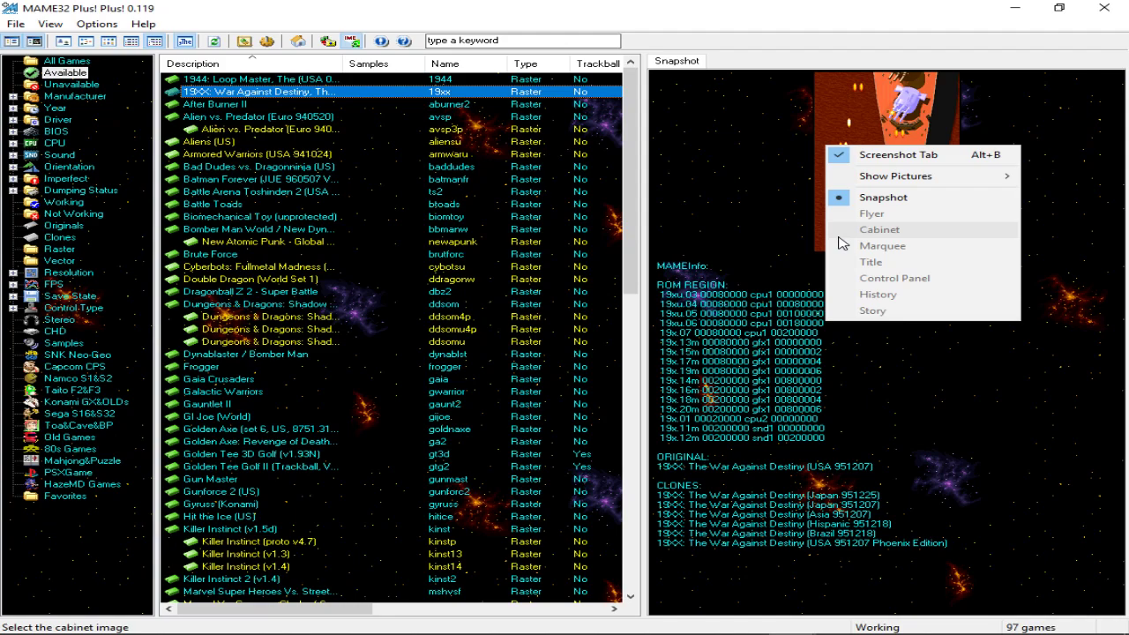
{"action": "left_click", "coordinate": [717, 177]}
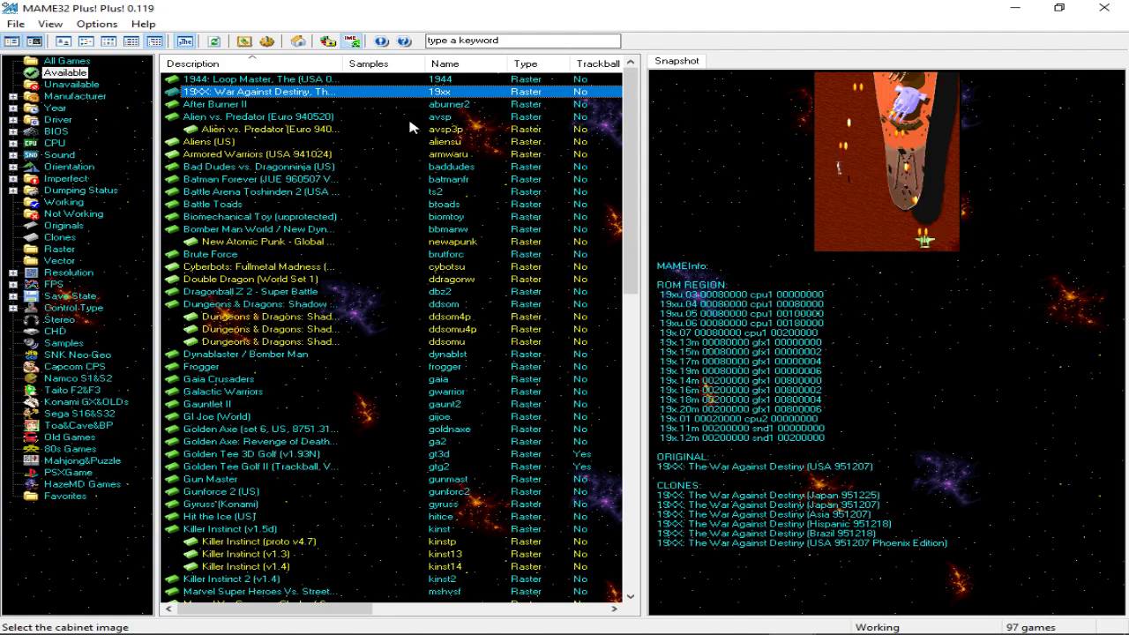
{"action": "left_click", "coordinate": [96, 24]}
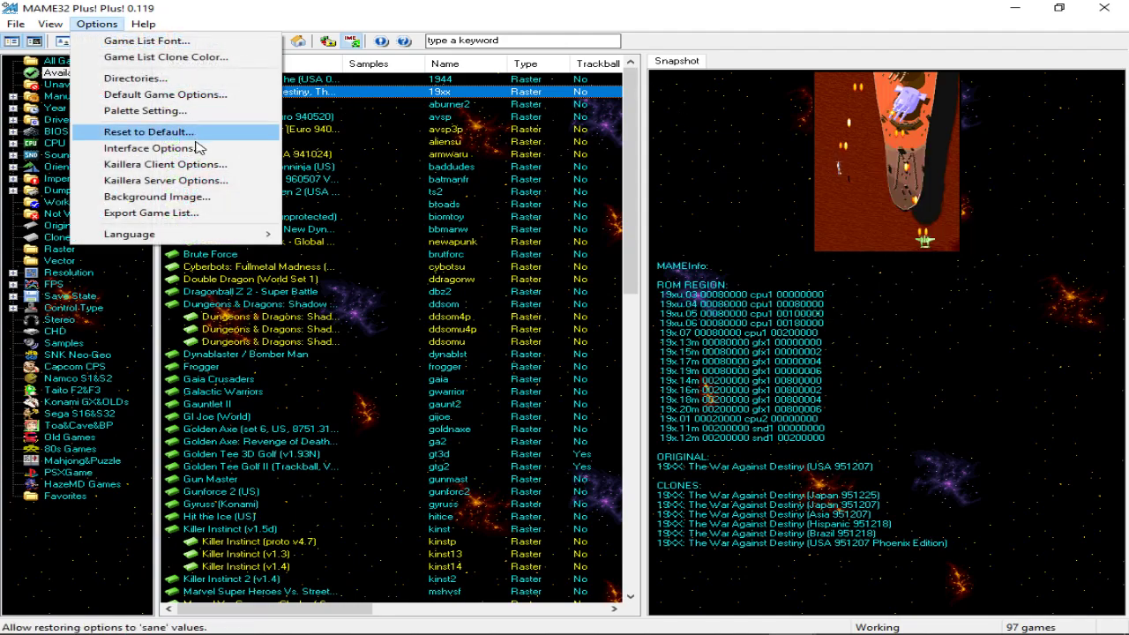
{"action": "left_click", "coordinate": [978, 387]}
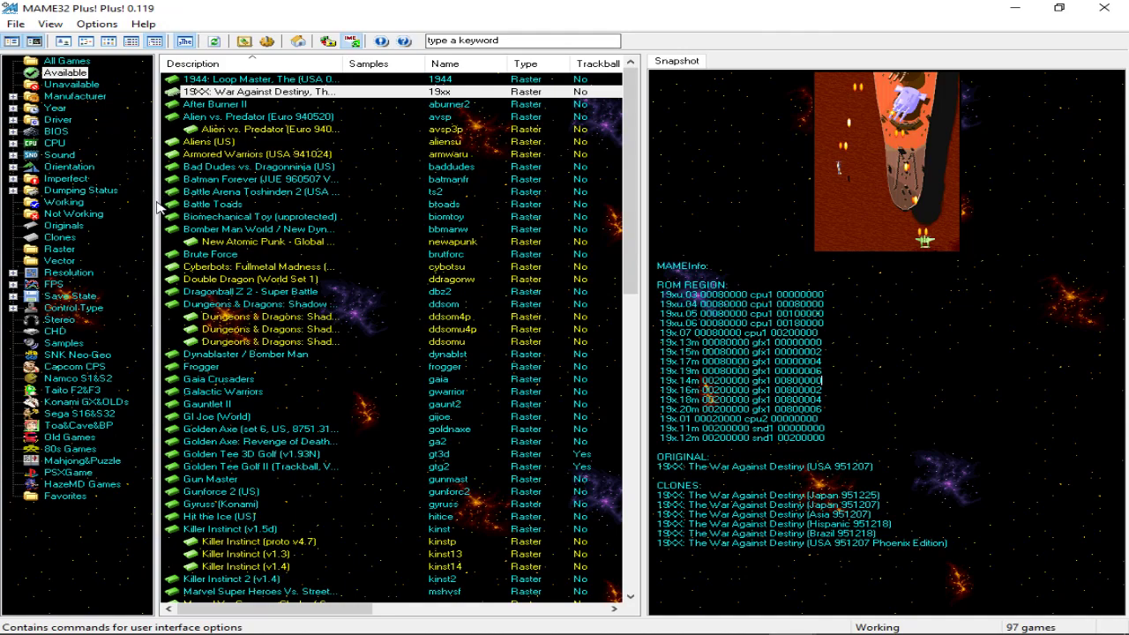
{"action": "left_click_drag", "start_coordinate": [159, 196], "coordinate": [248, 198]}
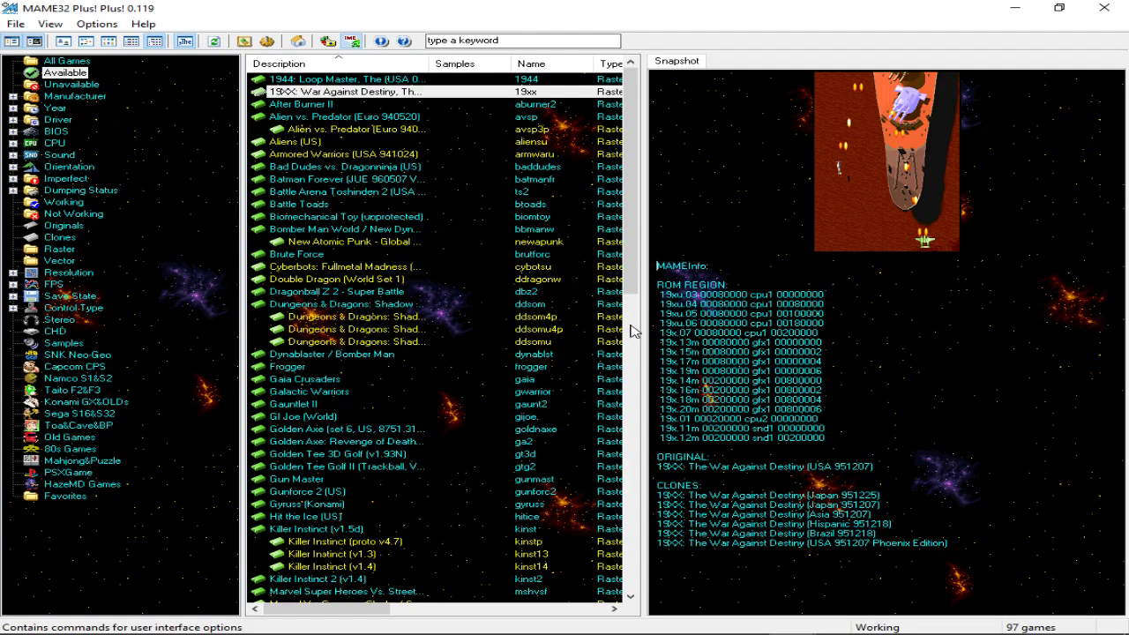
{"action": "left_click_drag", "start_coordinate": [645, 320], "coordinate": [716, 314]}
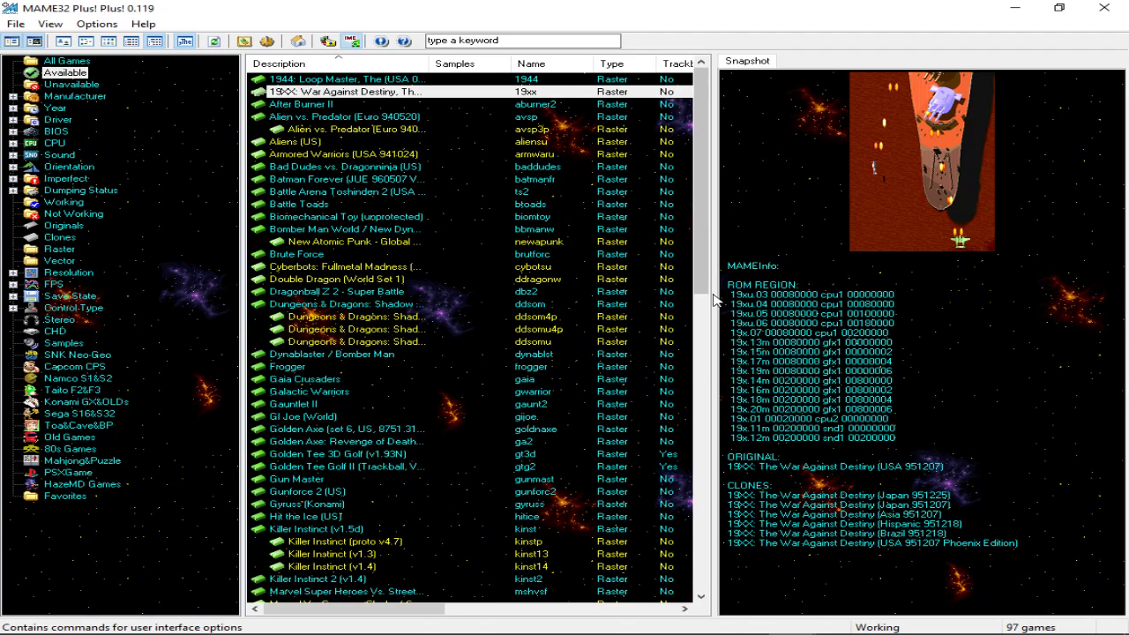